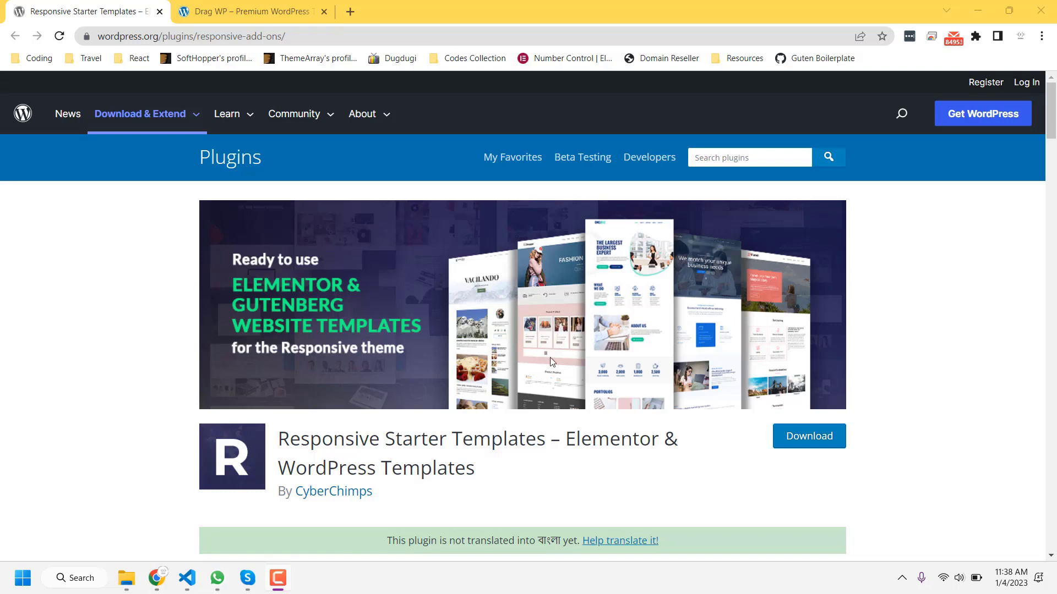
Step: Scroll down the Responsive Starter Templates plugin page in the WordPress.org directory
scroll(506, 372, down, 1)
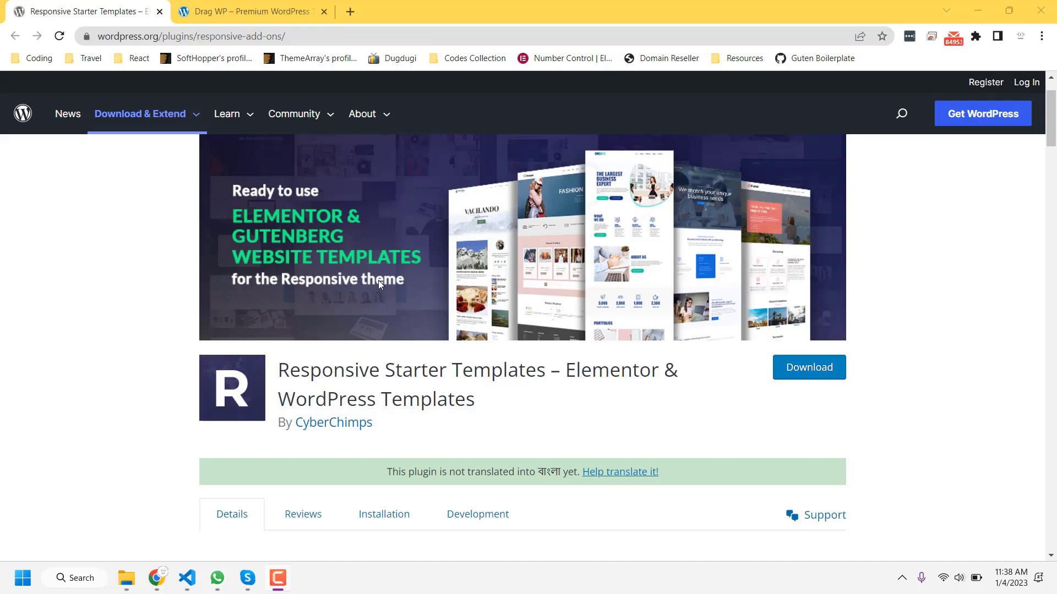
scroll(426, 292, down, 8)
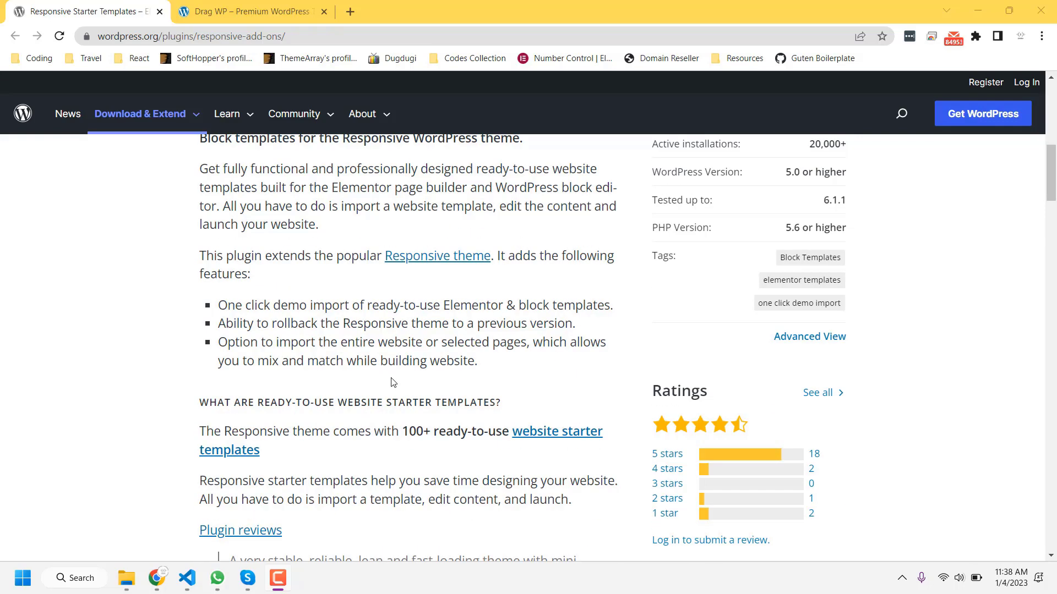
scroll(416, 378, down, 3)
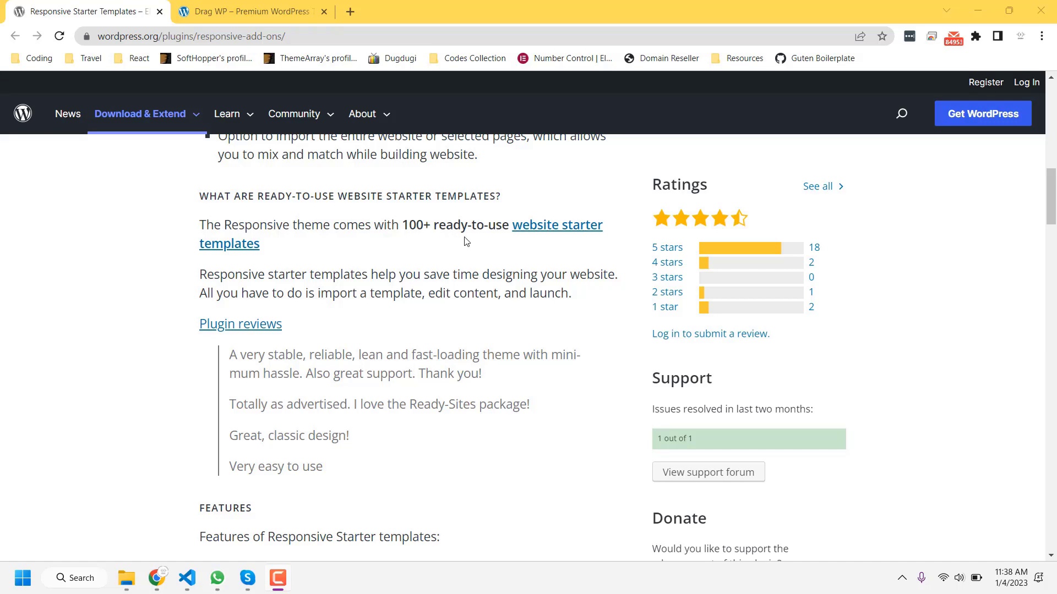
scroll(378, 317, down, 9)
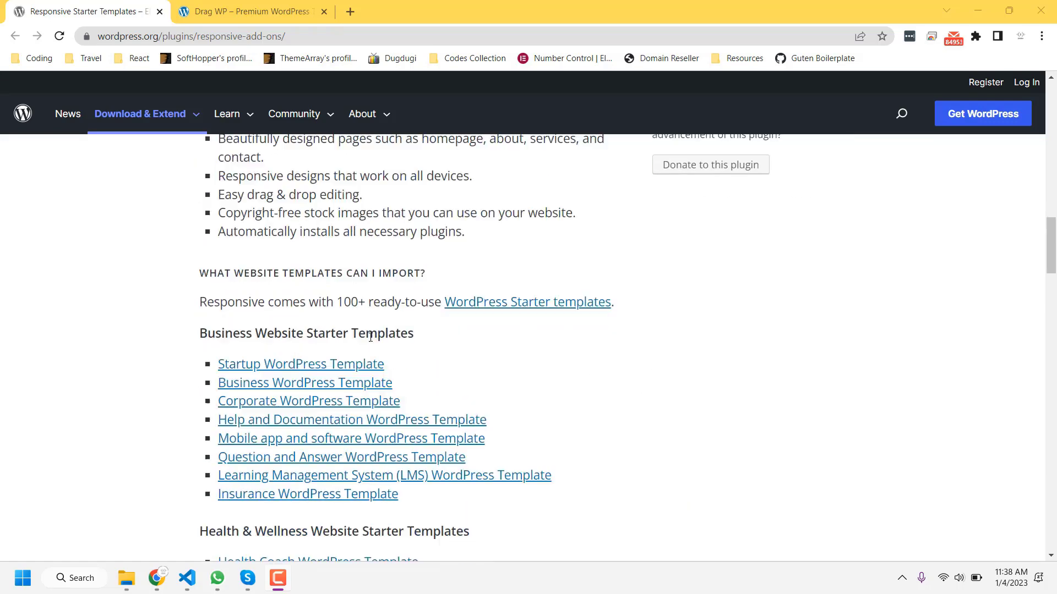
scroll(432, 349, down, 8)
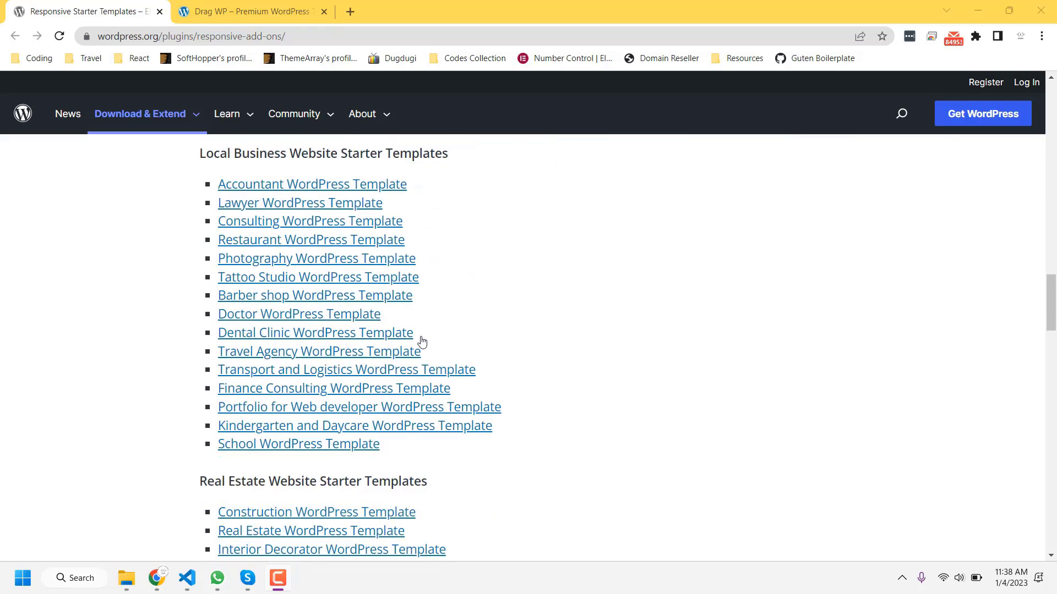
scroll(389, 347, down, 15)
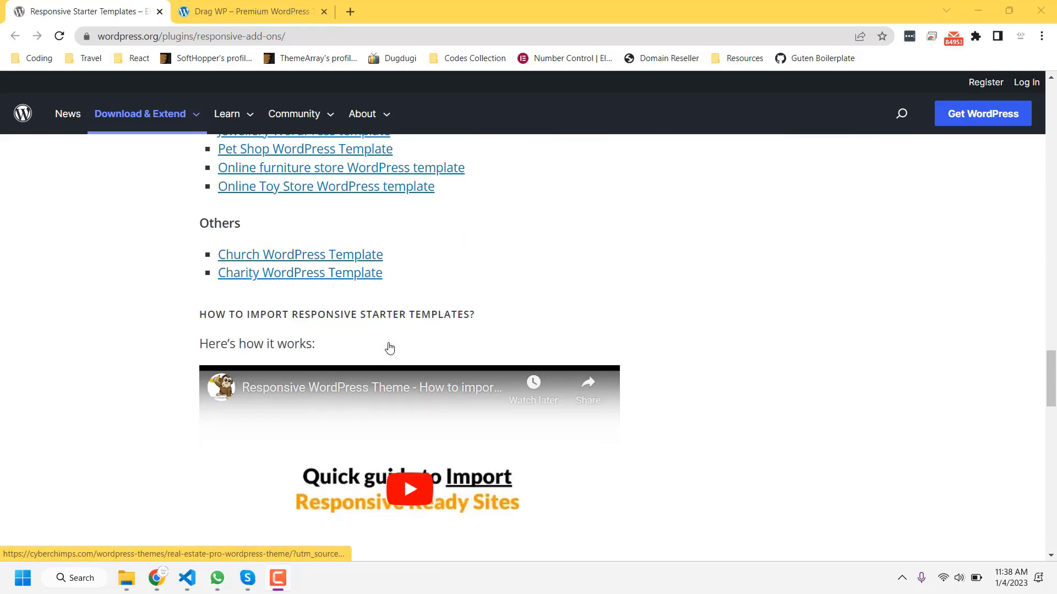
scroll(389, 348, down, 4)
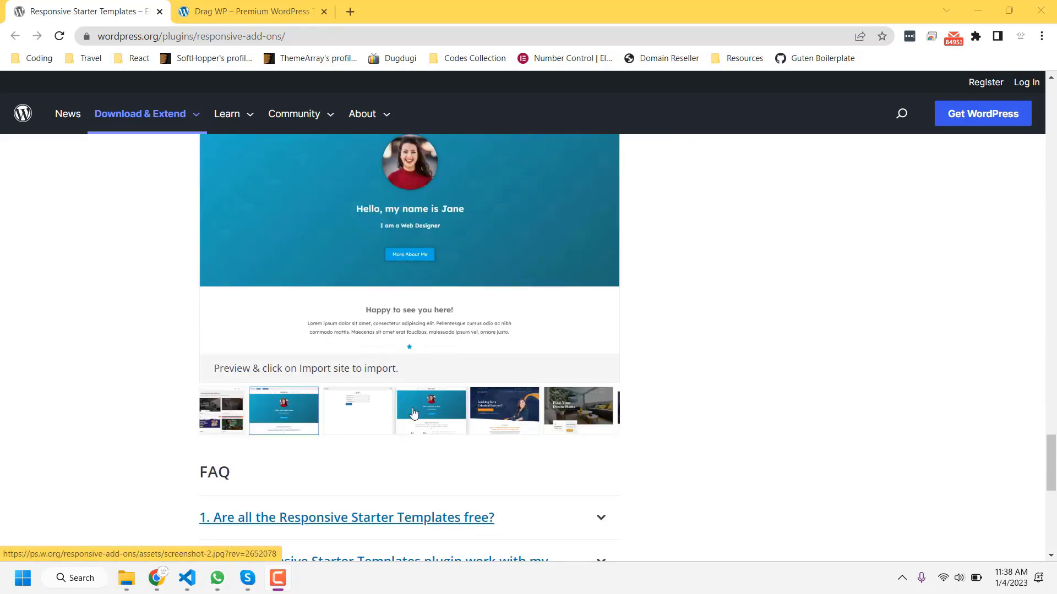
Step: View template screenshots like Find Your Dream Home and Criminal Lawyer, then return to Drag WP
click(383, 411)
click(500, 417)
scroll(452, 374, up, 4)
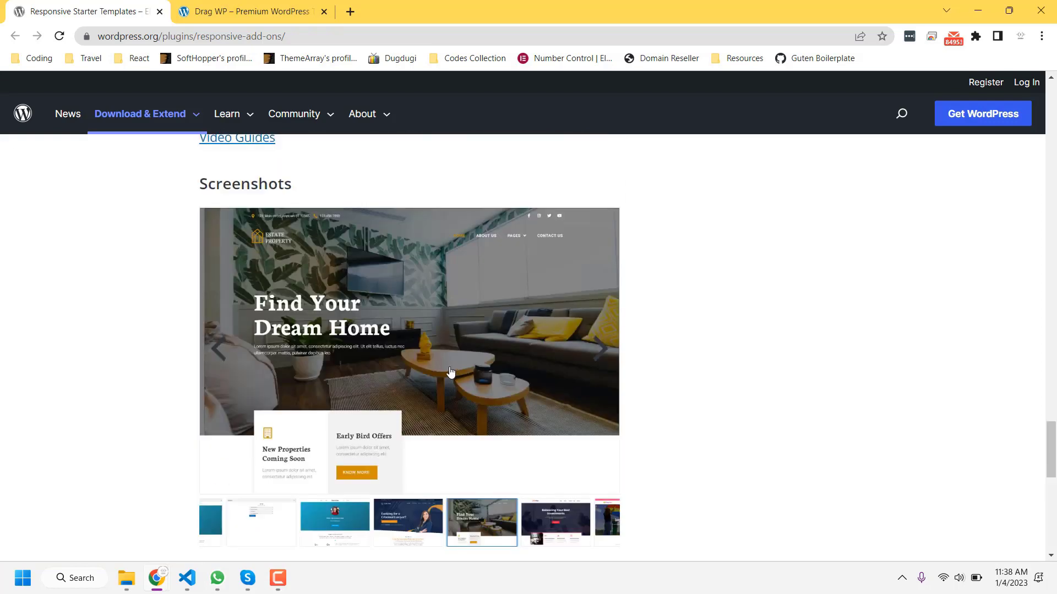
scroll(414, 380, down, 4)
click(408, 450)
scroll(545, 450, down, 5)
click(277, 6)
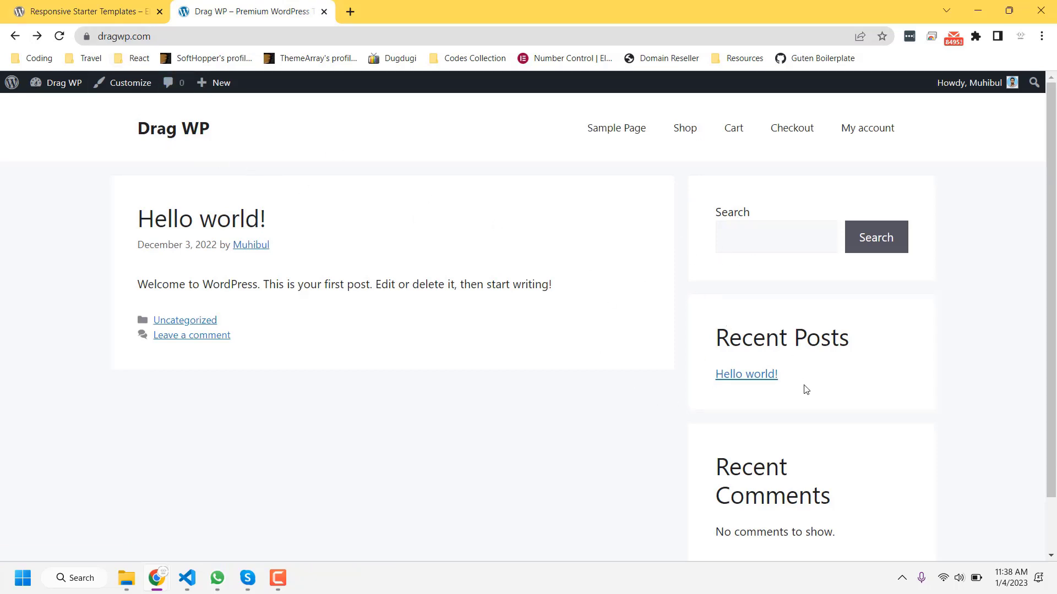
Step: Go from the Drag WP site to the admin dashboard's Plugins > Add New page
scroll(803, 384, down, 2)
scroll(454, 414, up, 2)
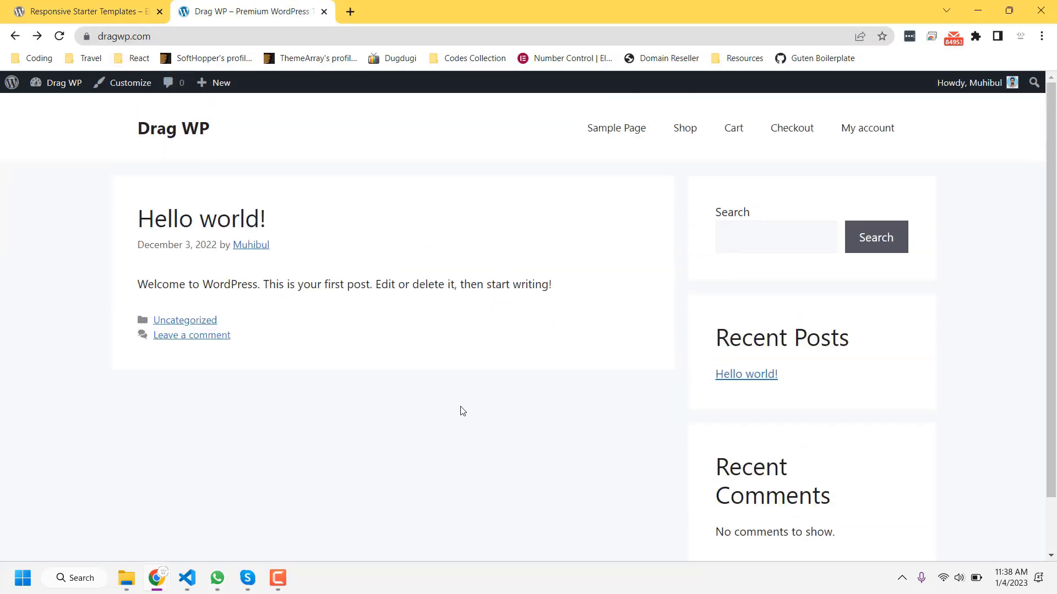
click(124, 20)
click(229, 11)
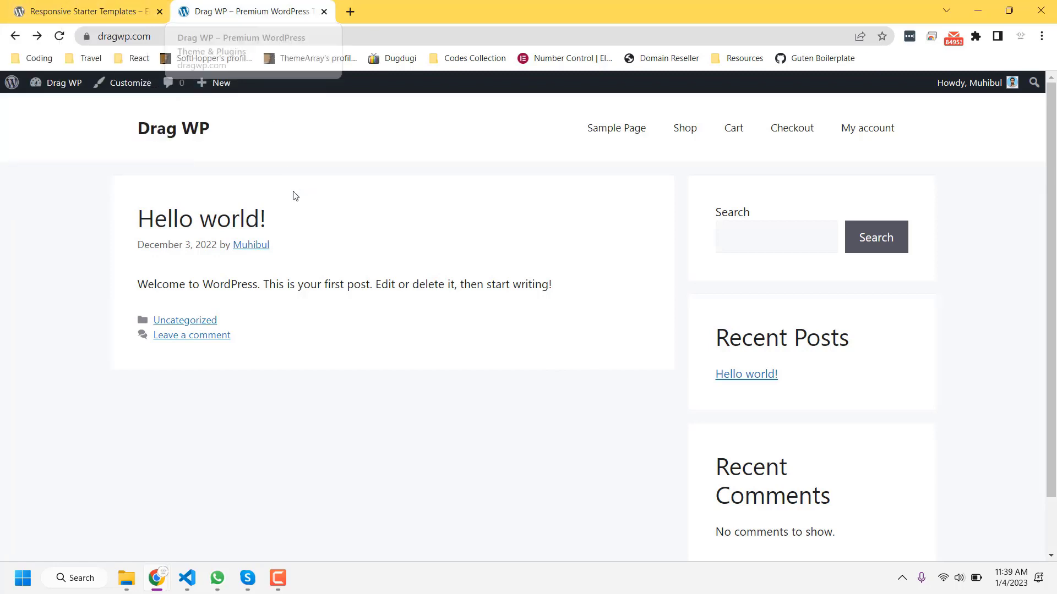
mouse_move(65, 87)
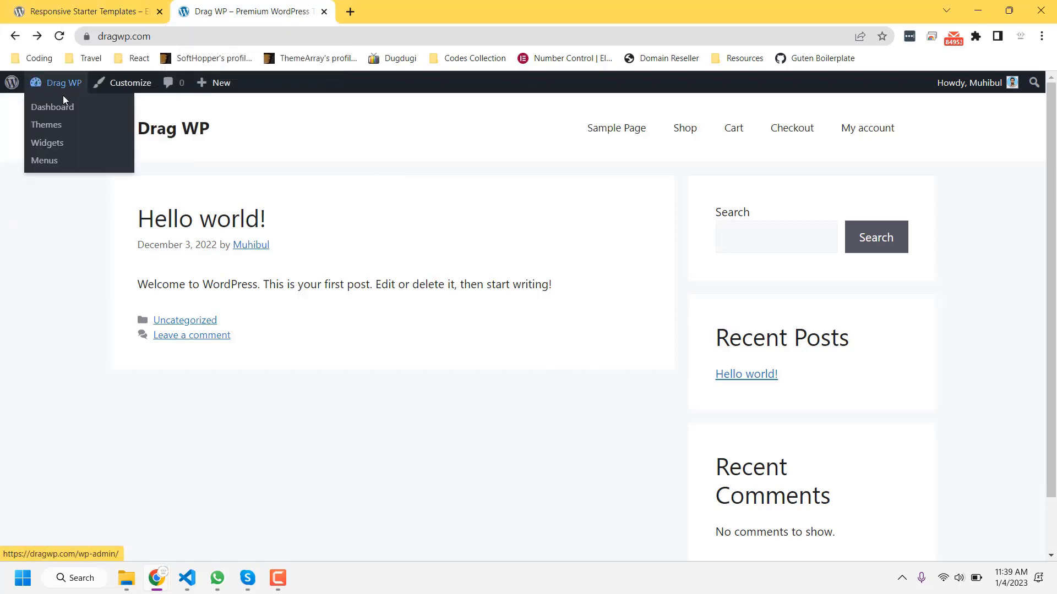
click(63, 108)
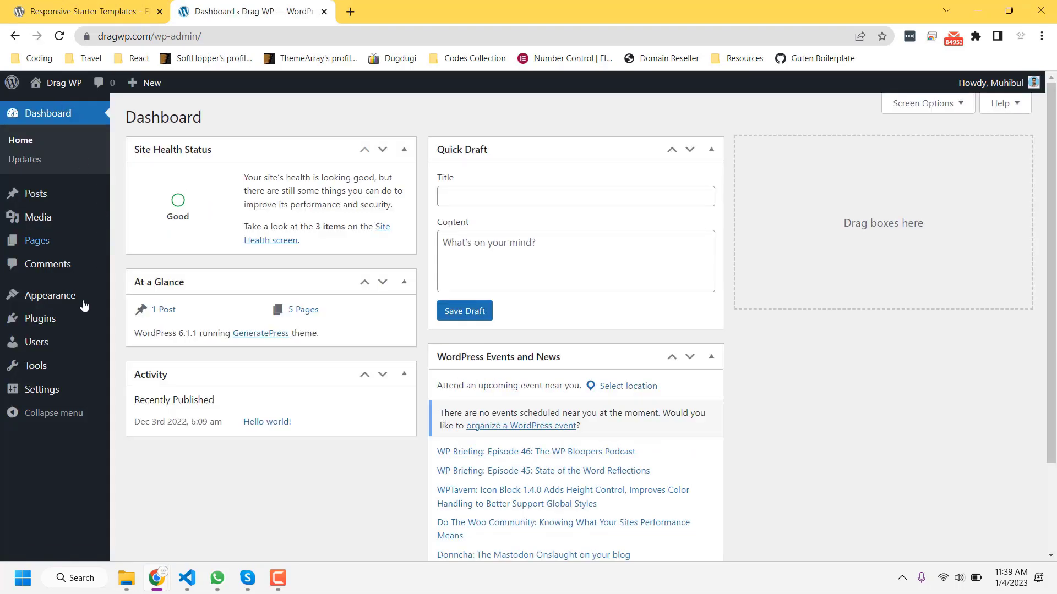
mouse_move(57, 326)
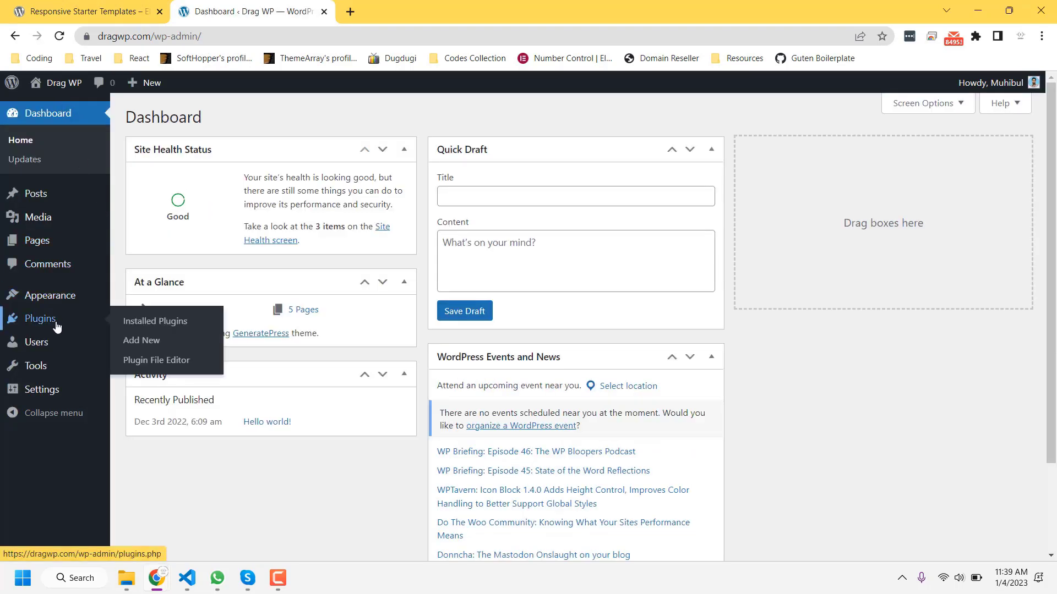
click(141, 341)
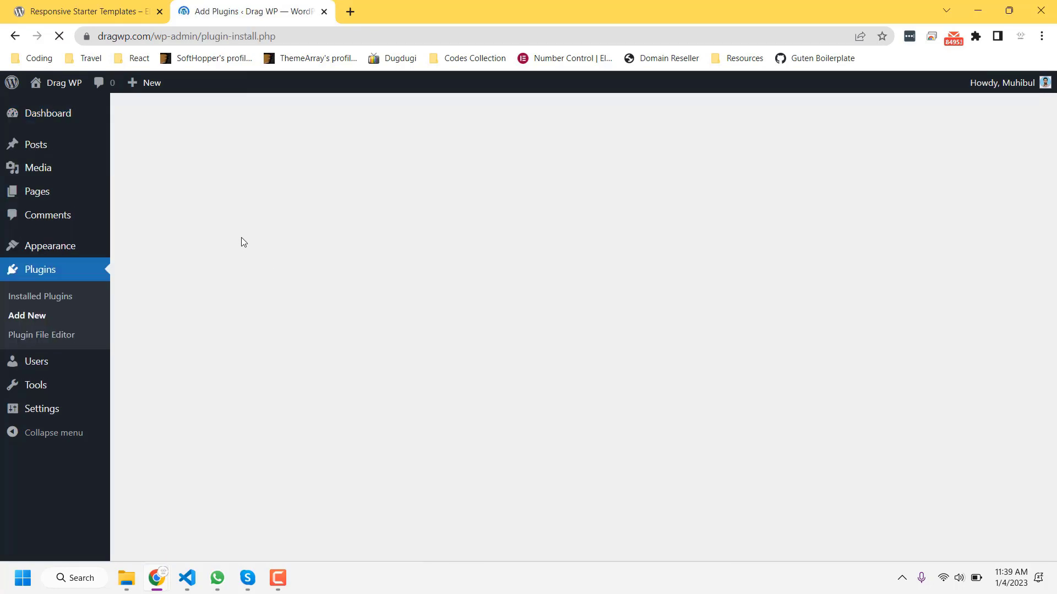
Step: Copy the full Responsive Starter Templates title from the directory page for searching
click(83, 11)
scroll(854, 333, up, 5)
scroll(850, 145, up, 15)
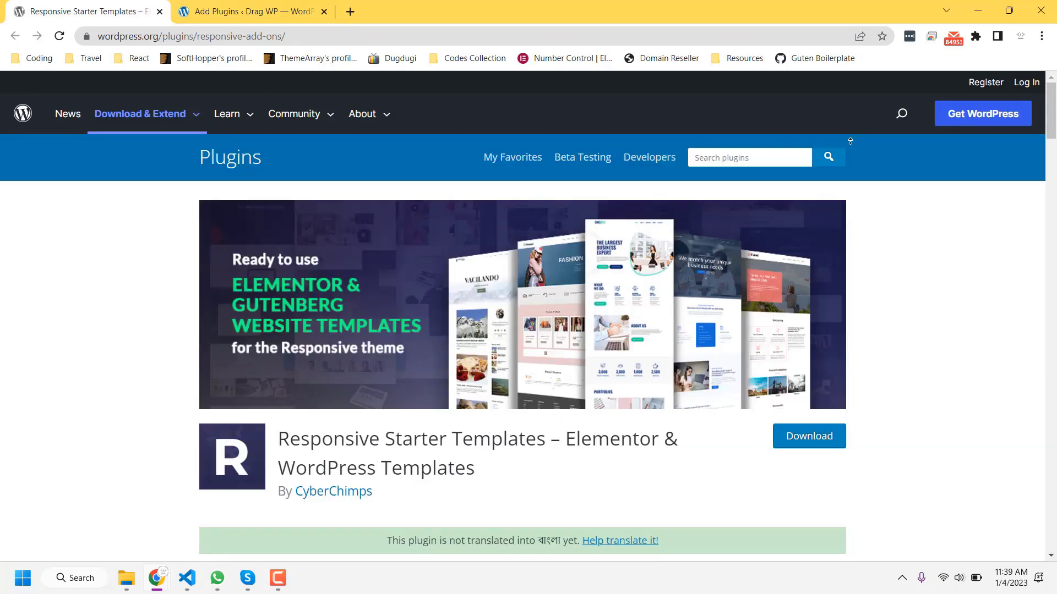
scroll(825, 365, down, 3)
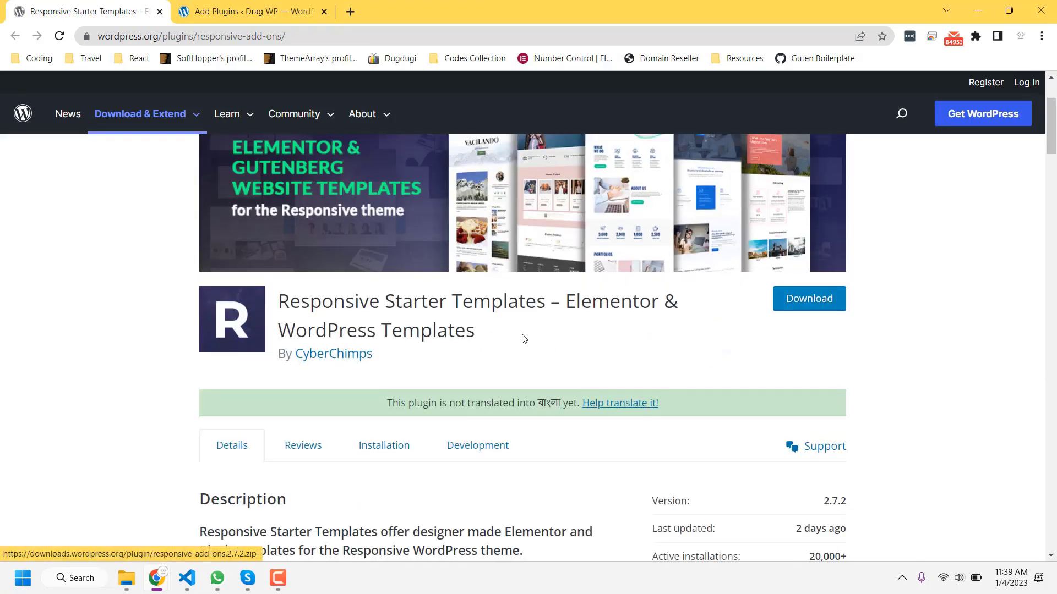
drag(493, 336, 283, 300)
key(ctrl+c)
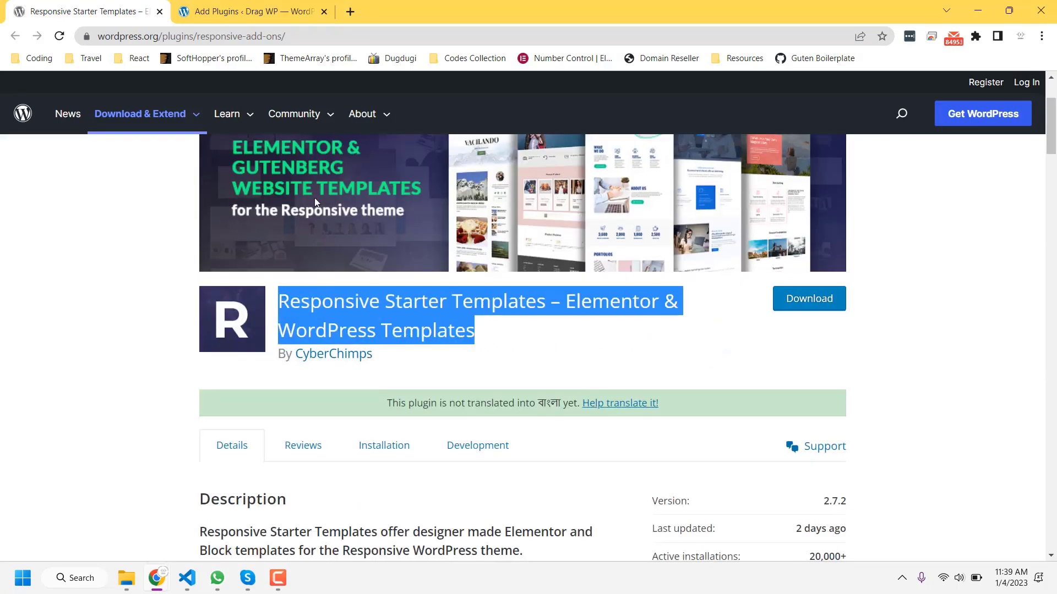
click(253, 11)
Step: Search for the pasted Responsive Starter Templates title, install the plugin and activate it
click(878, 157)
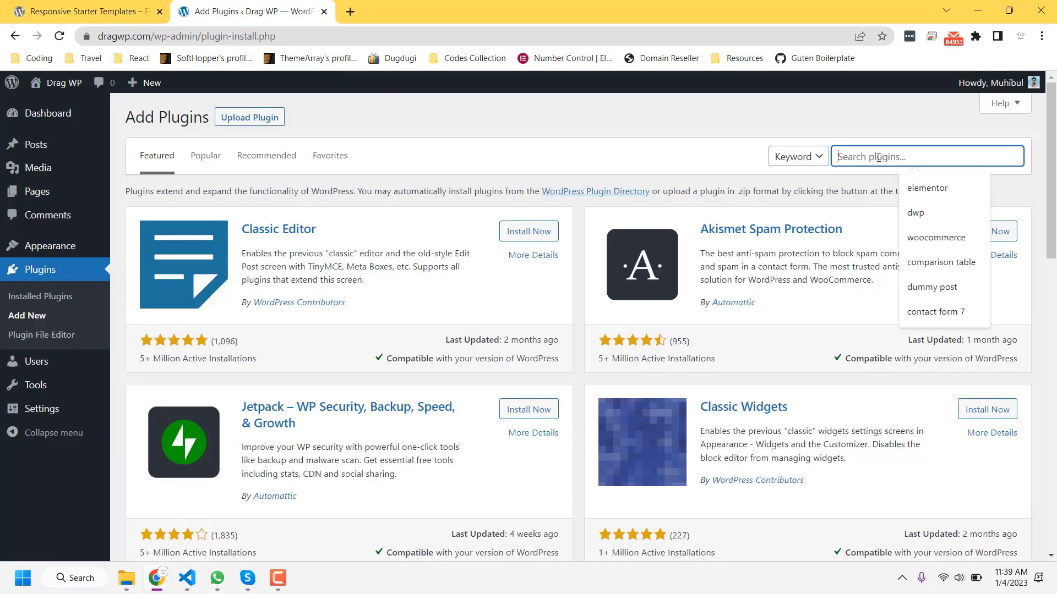
key(ctrl+v)
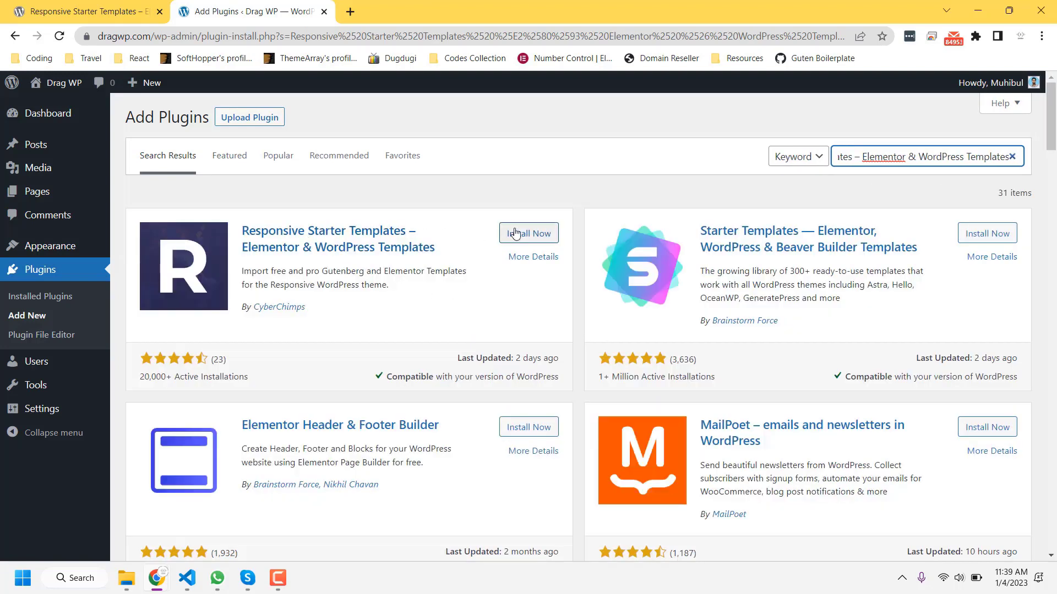
click(523, 233)
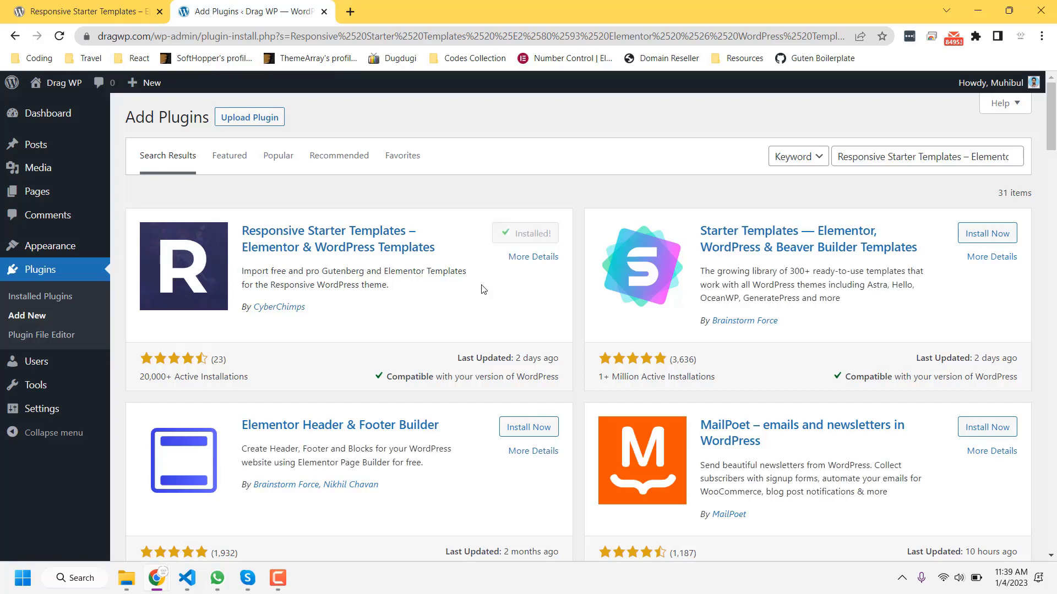
click(528, 236)
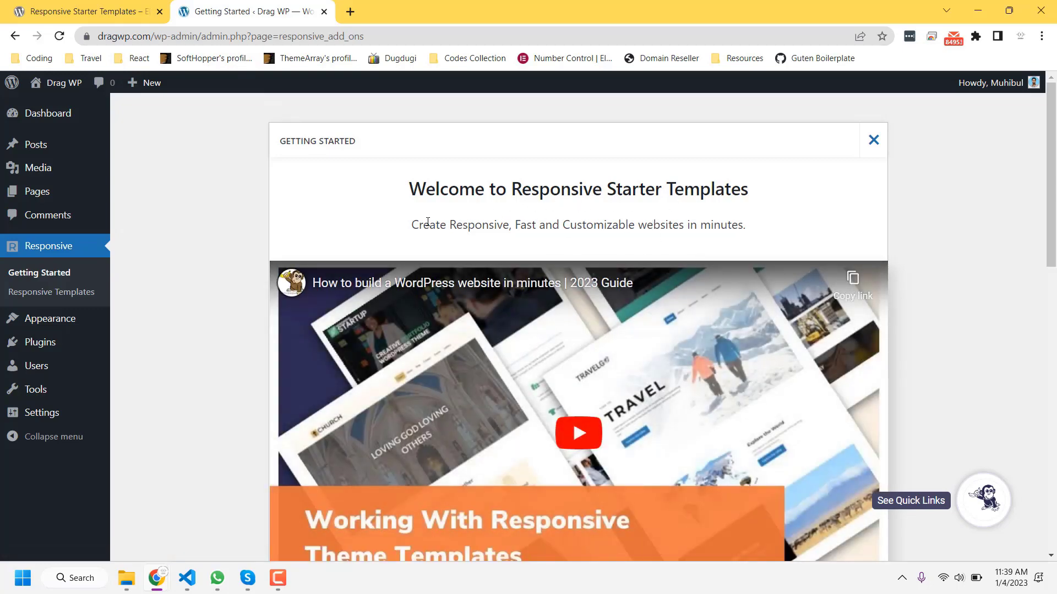
Step: Scroll through the Responsive Starter Templates Getting Started welcome page
scroll(425, 329, down, 3)
scroll(425, 329, down, 1)
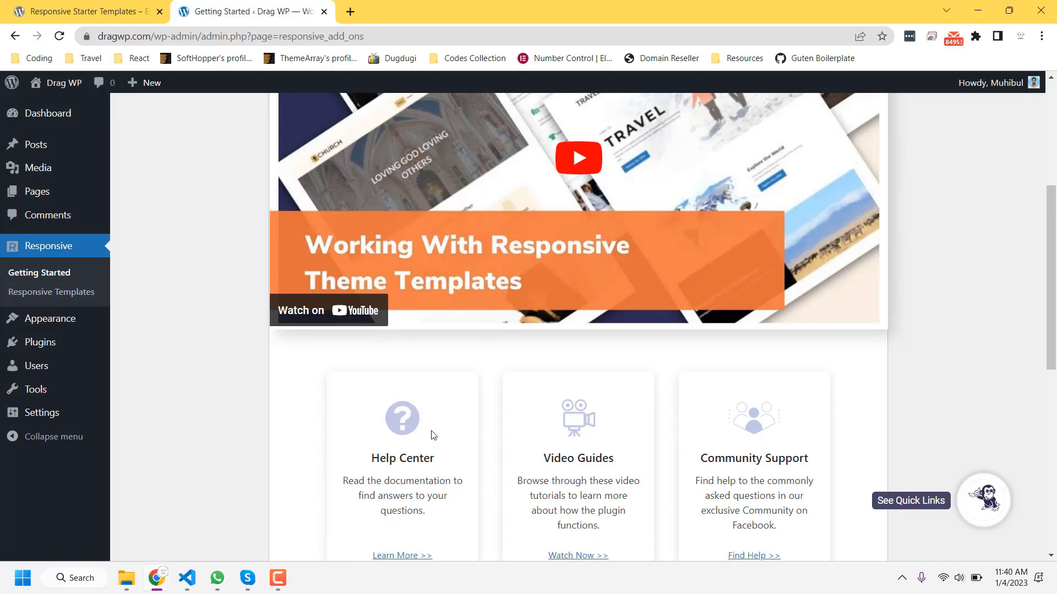
scroll(415, 452, down, 2)
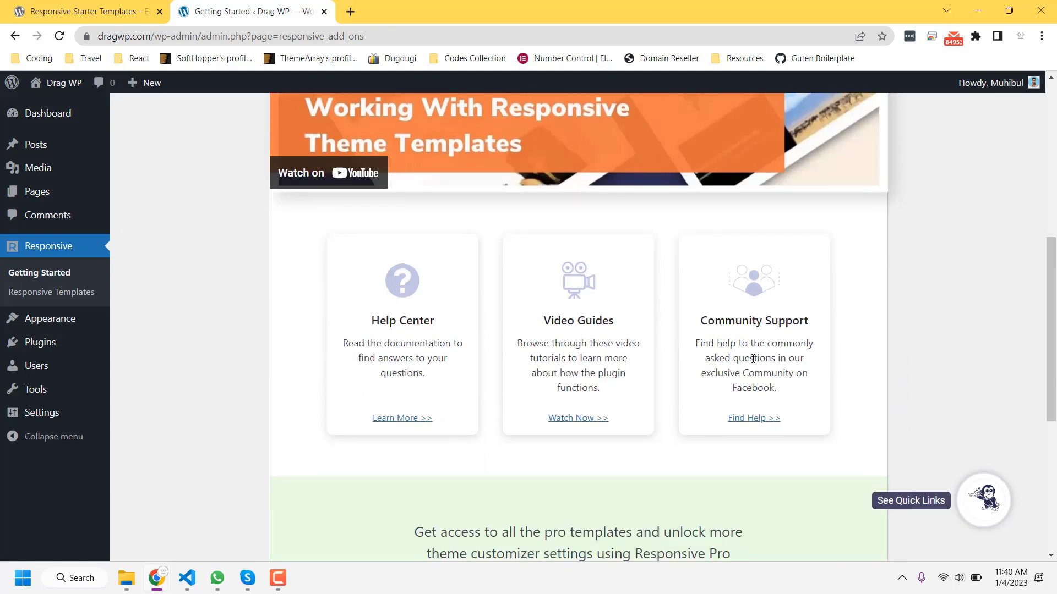
scroll(605, 401, down, 3)
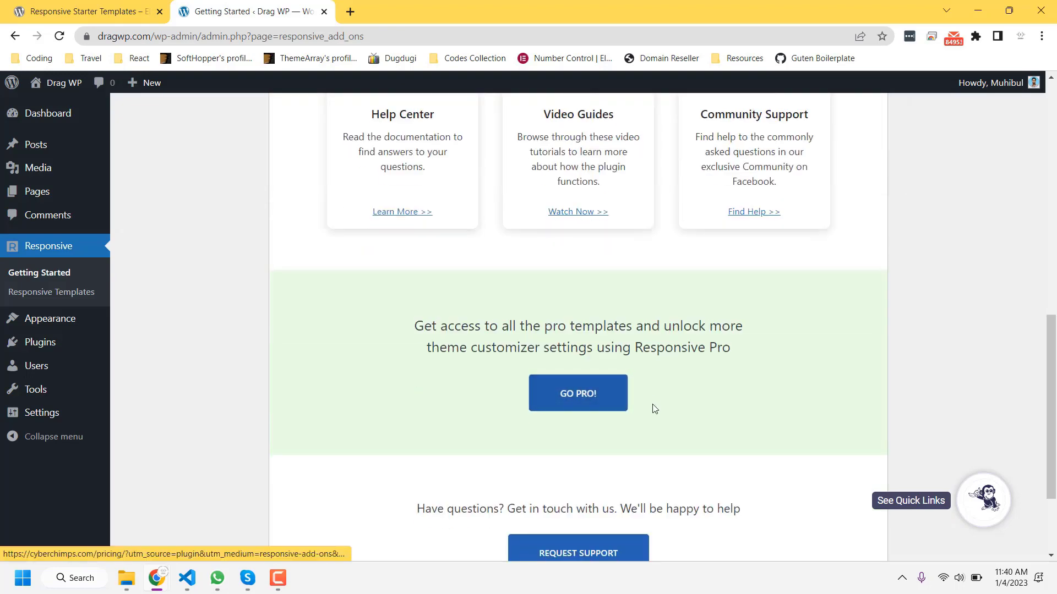
scroll(653, 408, down, 2)
scroll(557, 410, up, 8)
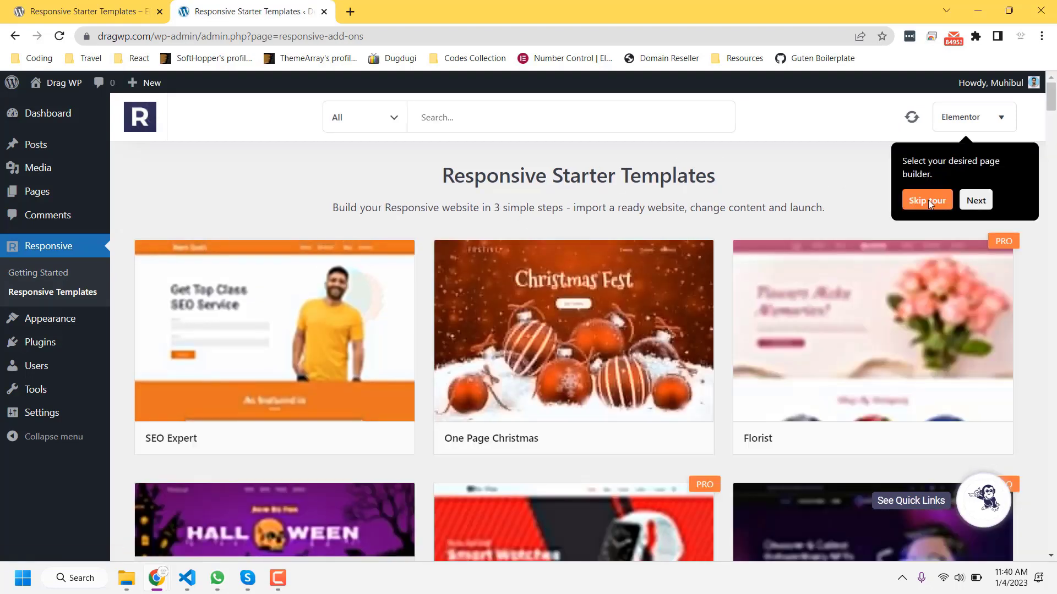
Step: Skip the page-builder tour and look through the page builder filter list
click(930, 200)
click(956, 128)
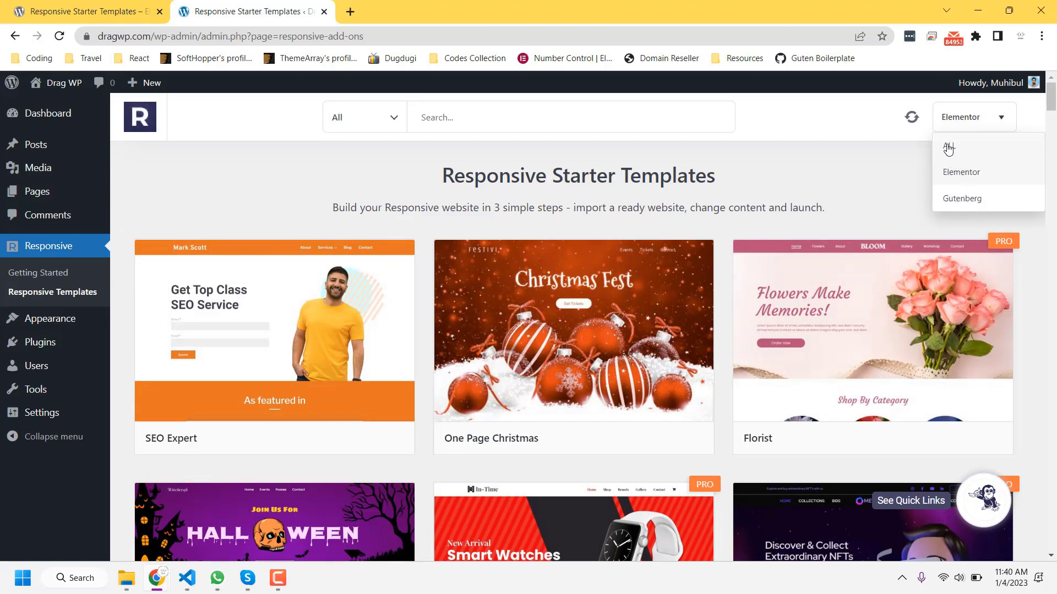
scroll(528, 305, down, 12)
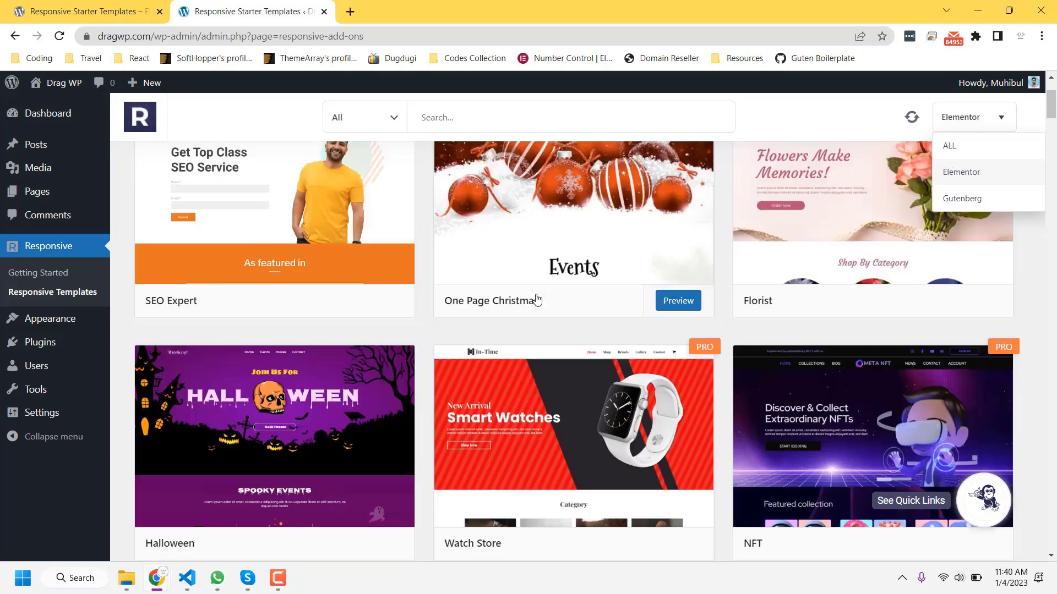
scroll(519, 315, down, 17)
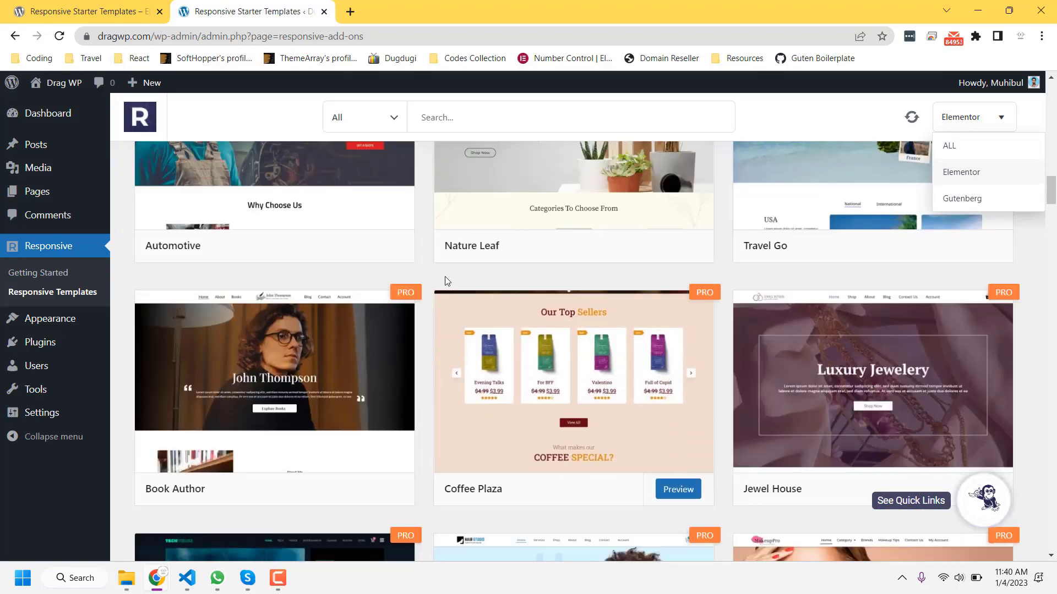
scroll(432, 280, down, 4)
scroll(426, 285, down, 7)
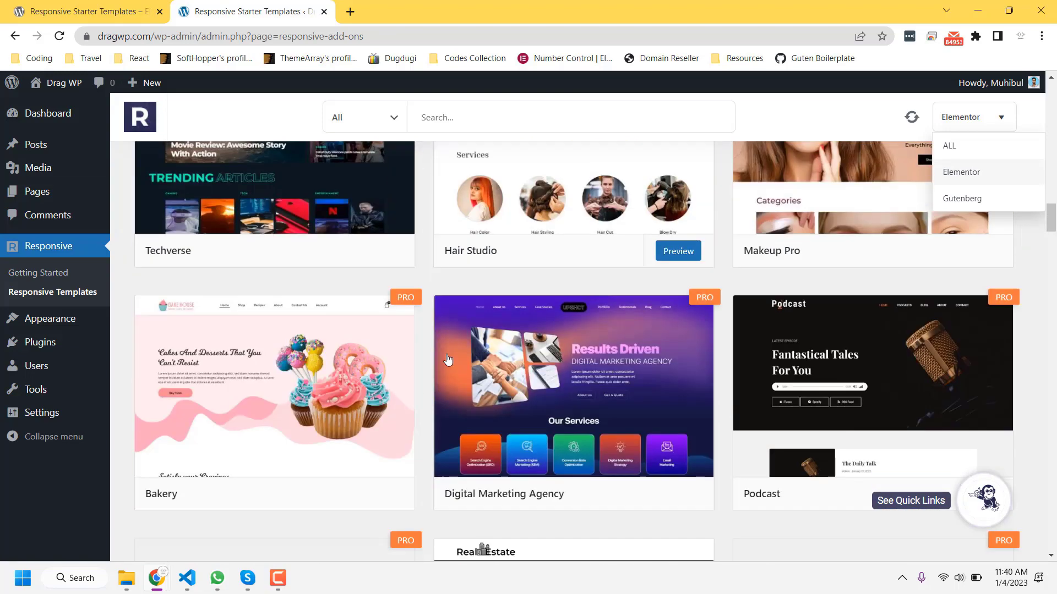
scroll(636, 387, down, 13)
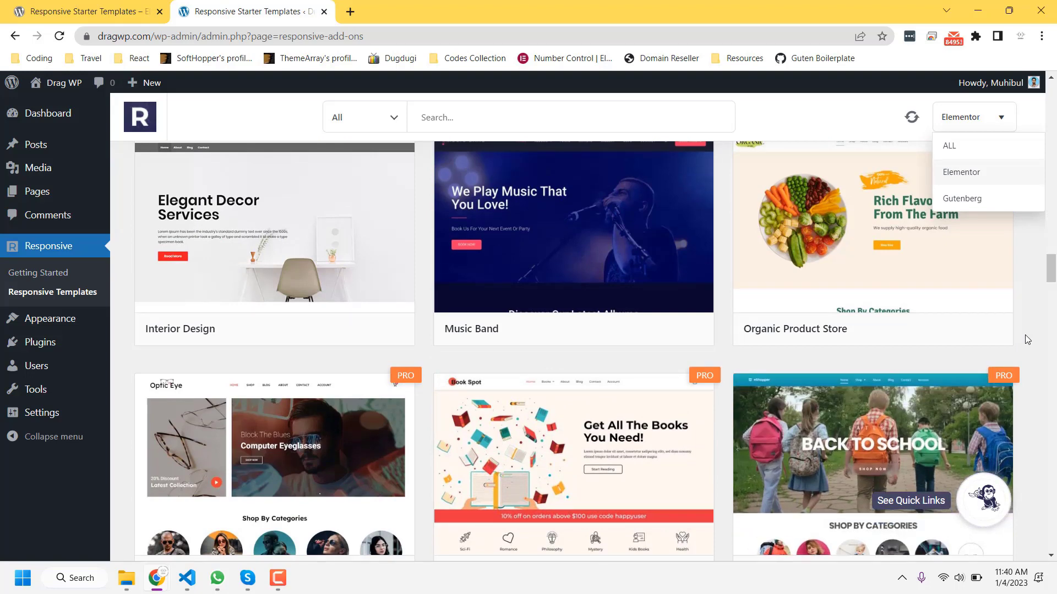
click(1004, 125)
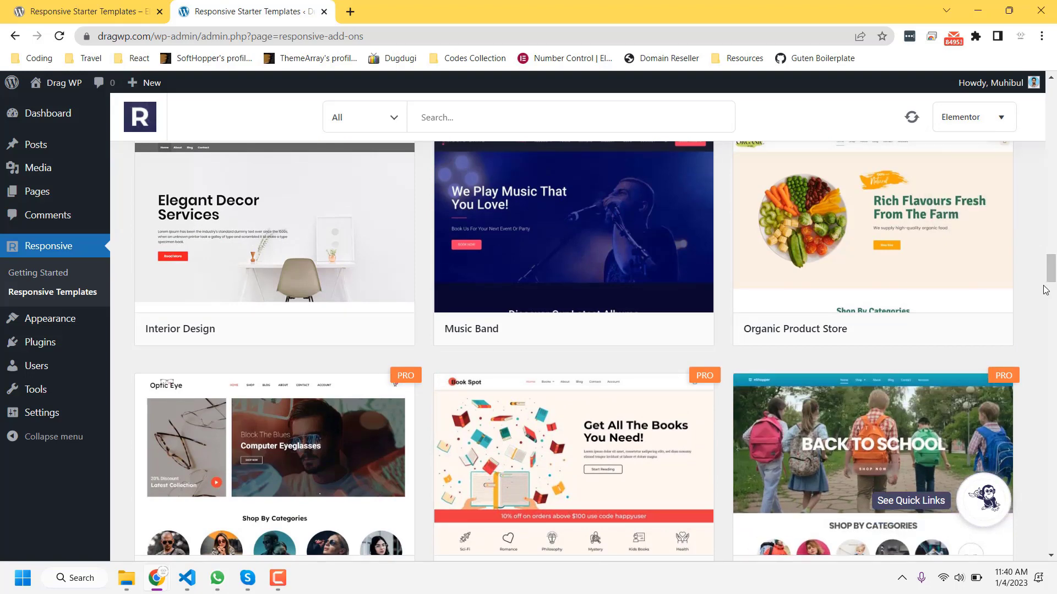
Step: Scroll down through starter templates such as Car Refresh, Gaming Box, Fitness Store and Juice Shop
drag(1050, 272, 1050, 91)
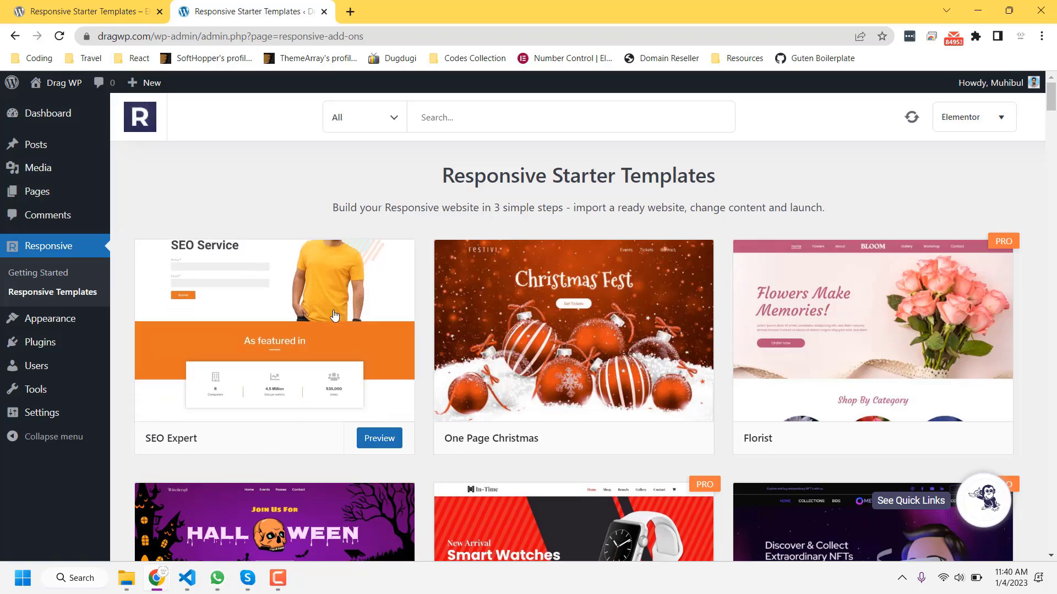
mouse_move(434, 355)
scroll(495, 347, down, 1)
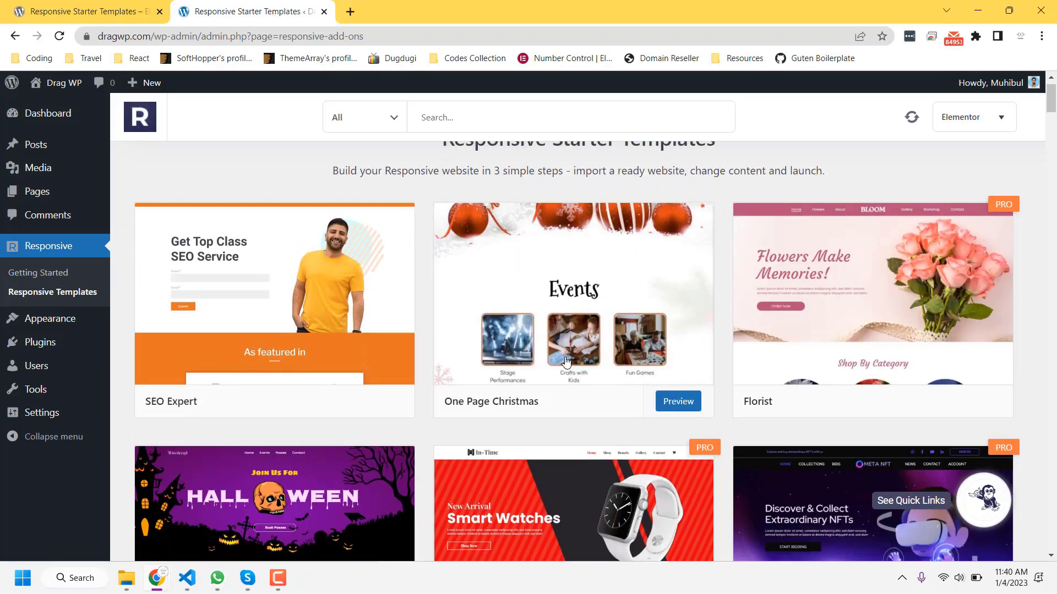
mouse_move(199, 384)
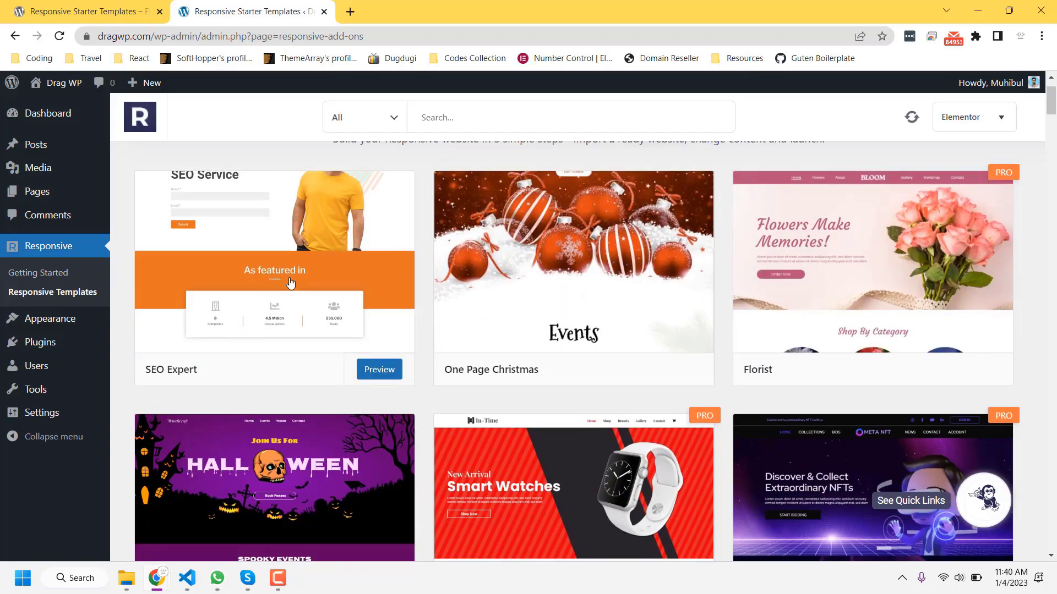
scroll(237, 331, up, 1)
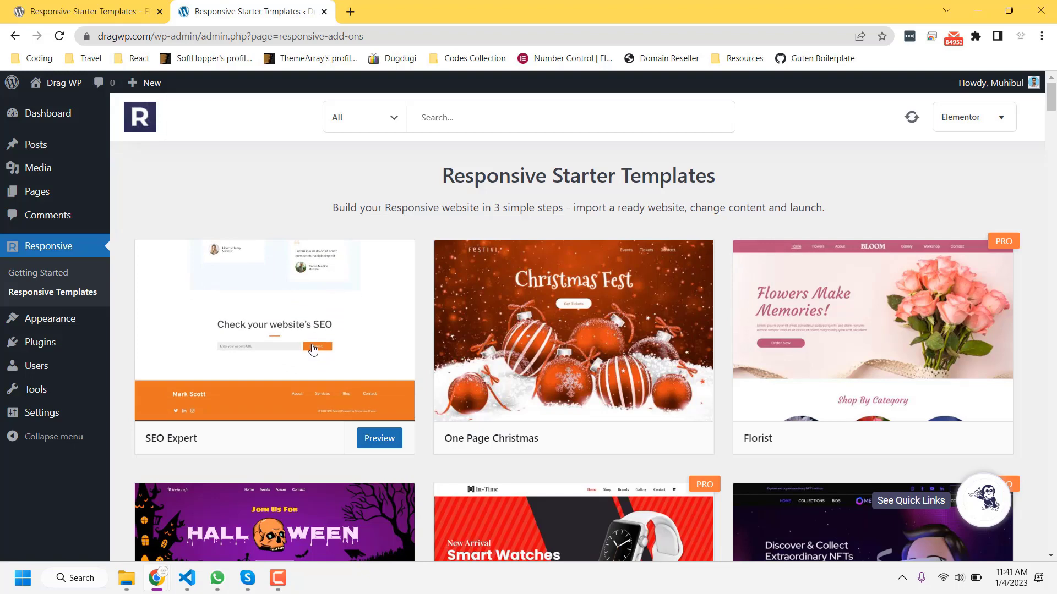
scroll(313, 349, down, 2)
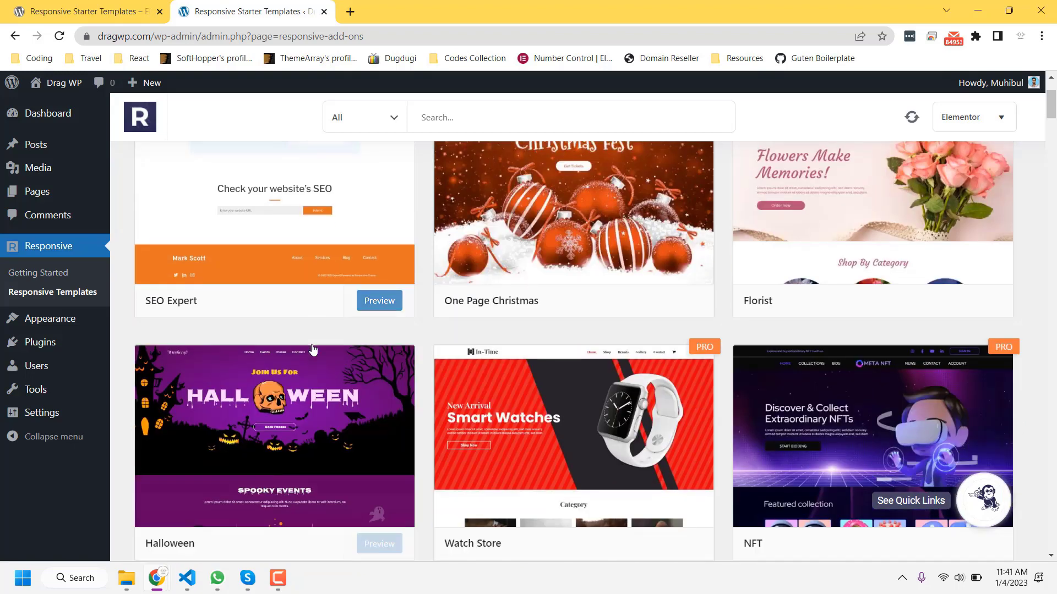
scroll(313, 350, down, 3)
scroll(312, 350, down, 3)
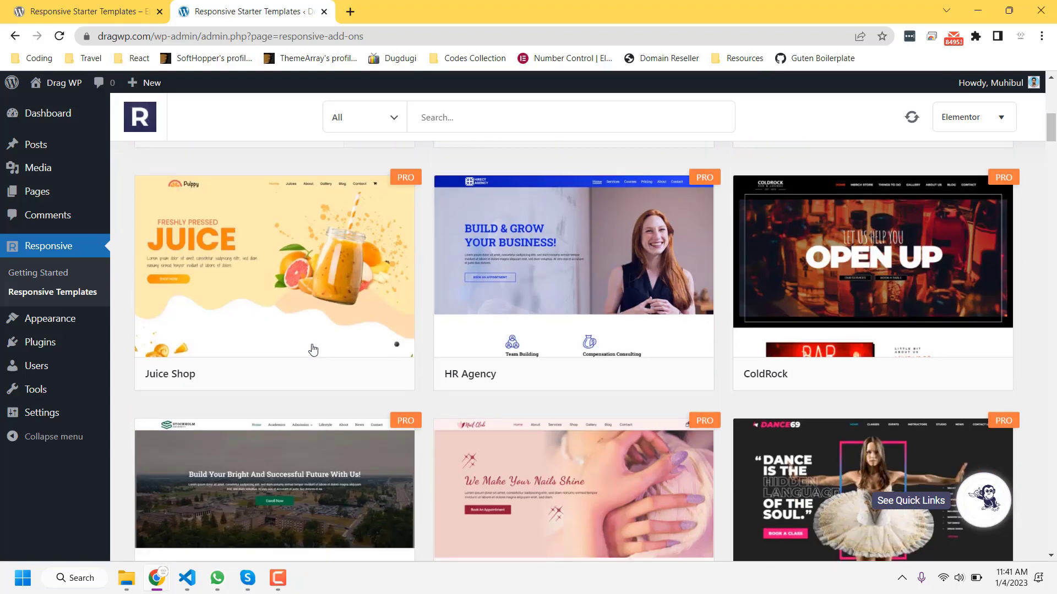
scroll(313, 349, down, 1)
scroll(312, 350, down, 2)
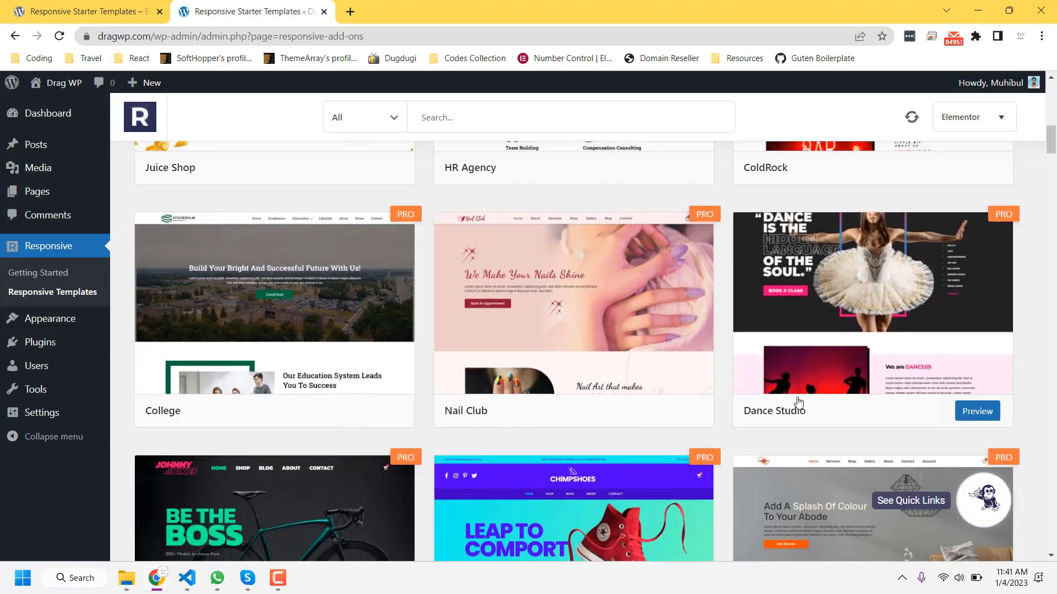
scroll(683, 495, down, 3)
scroll(586, 422, down, 2)
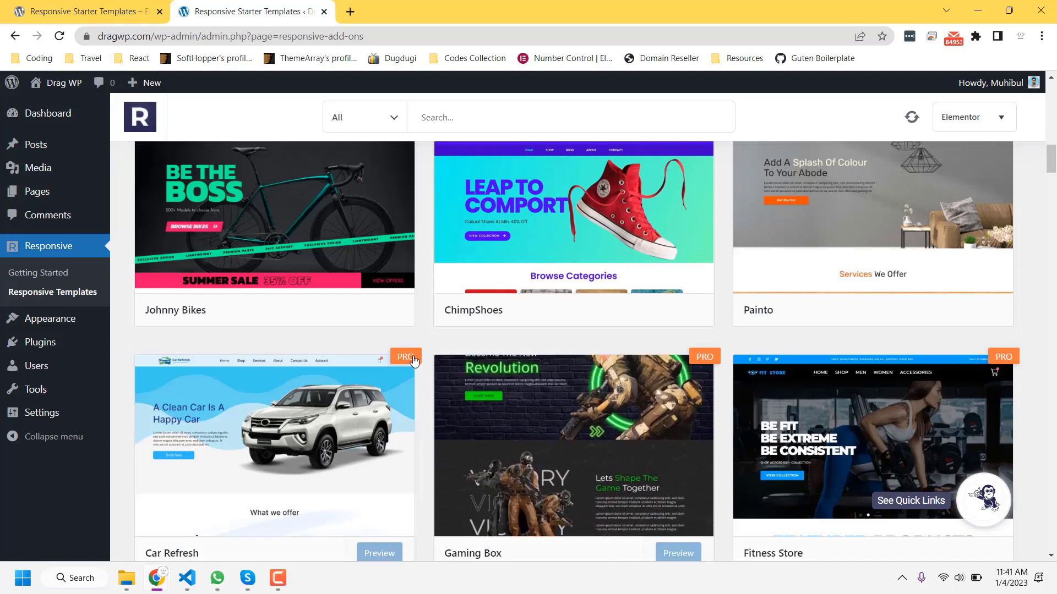
scroll(413, 379, down, 2)
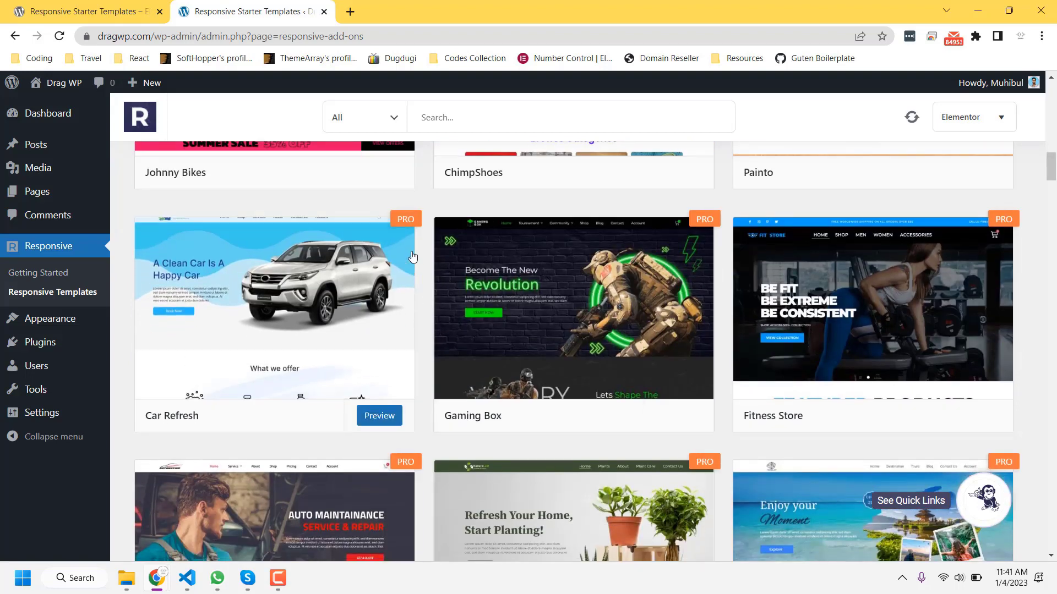
scroll(429, 385, down, 2)
scroll(429, 388, down, 3)
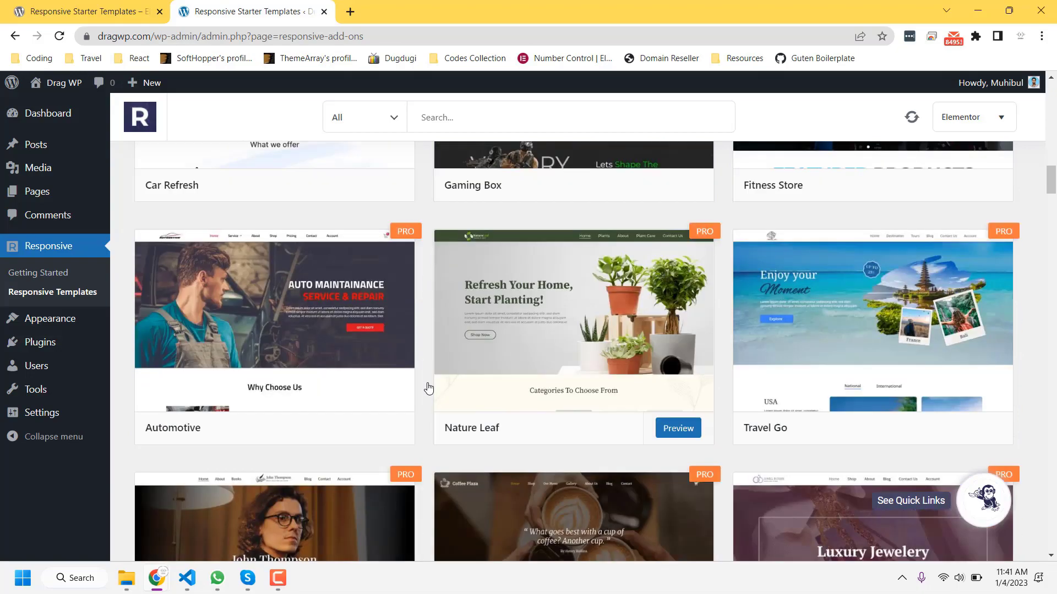
Step: Scroll back up to the SEO Expert template card
scroll(429, 388, up, 11)
scroll(428, 388, up, 10)
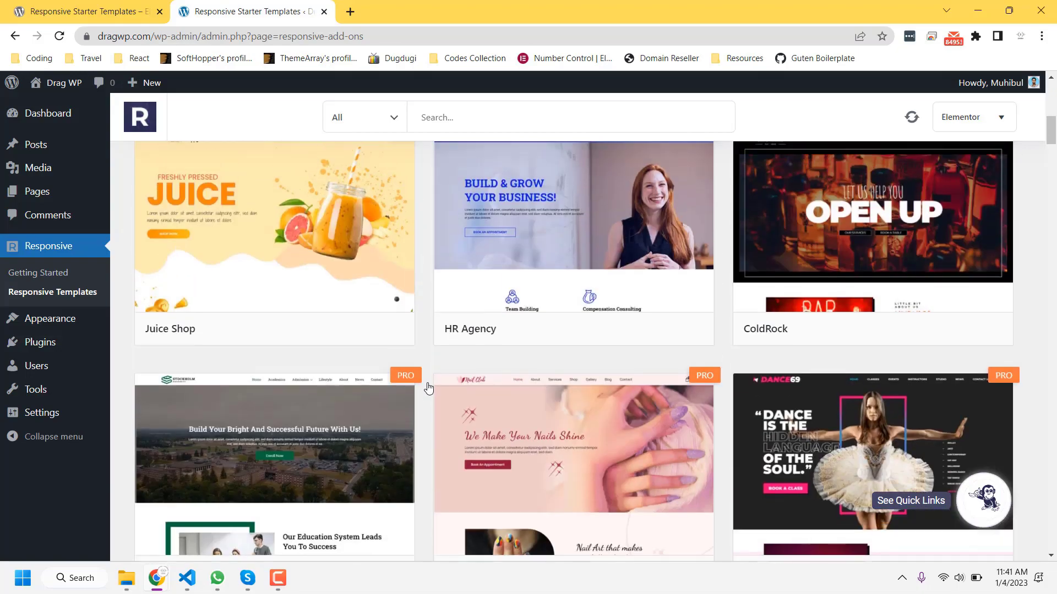
scroll(430, 390, up, 1)
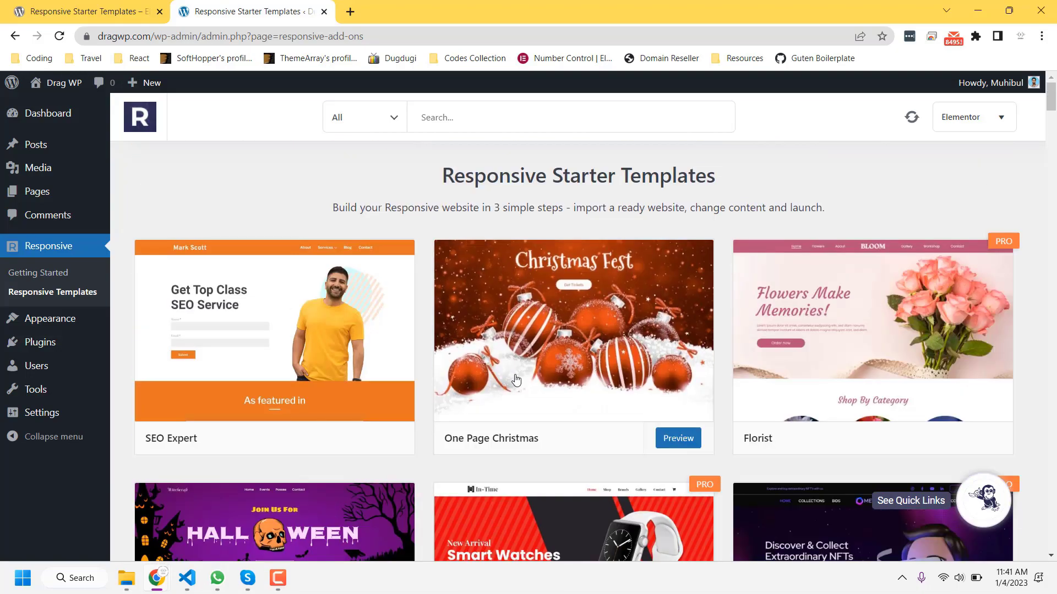
mouse_move(272, 342)
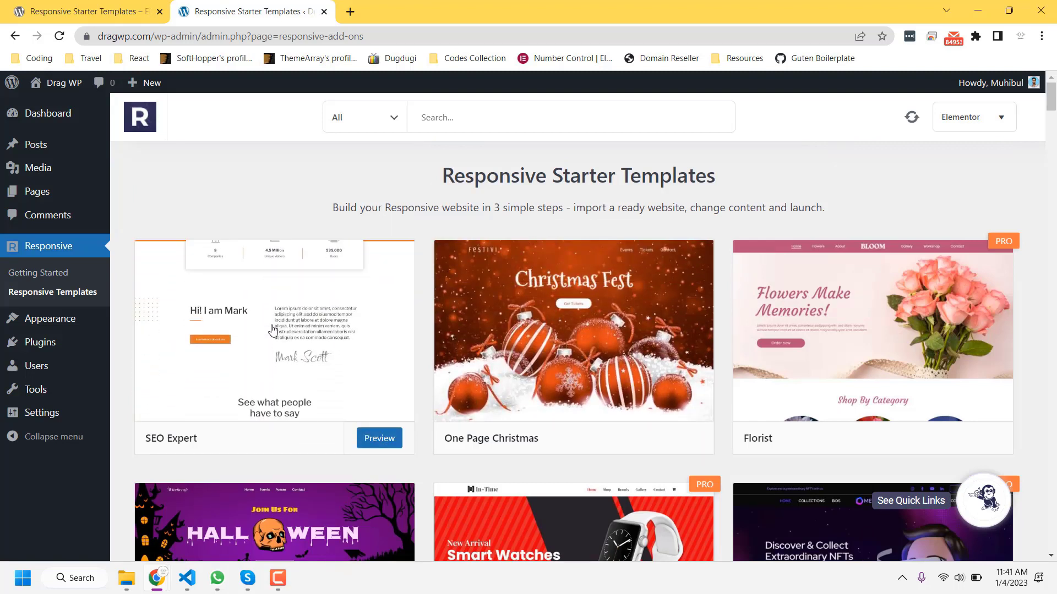
Step: Preview the SEO Expert starter site and run its full site import
click(273, 330)
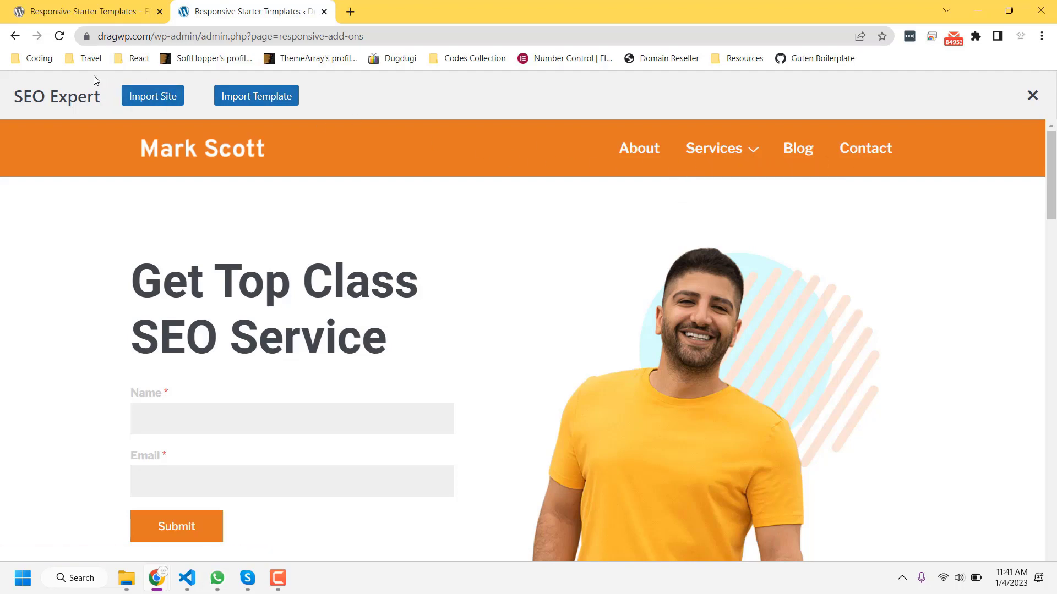
click(154, 104)
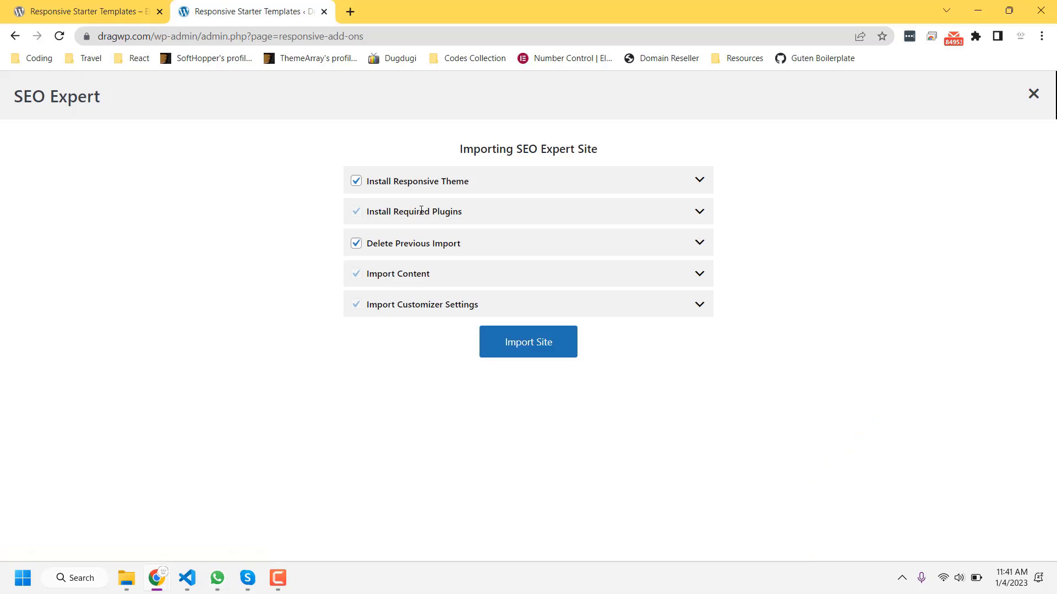
click(545, 350)
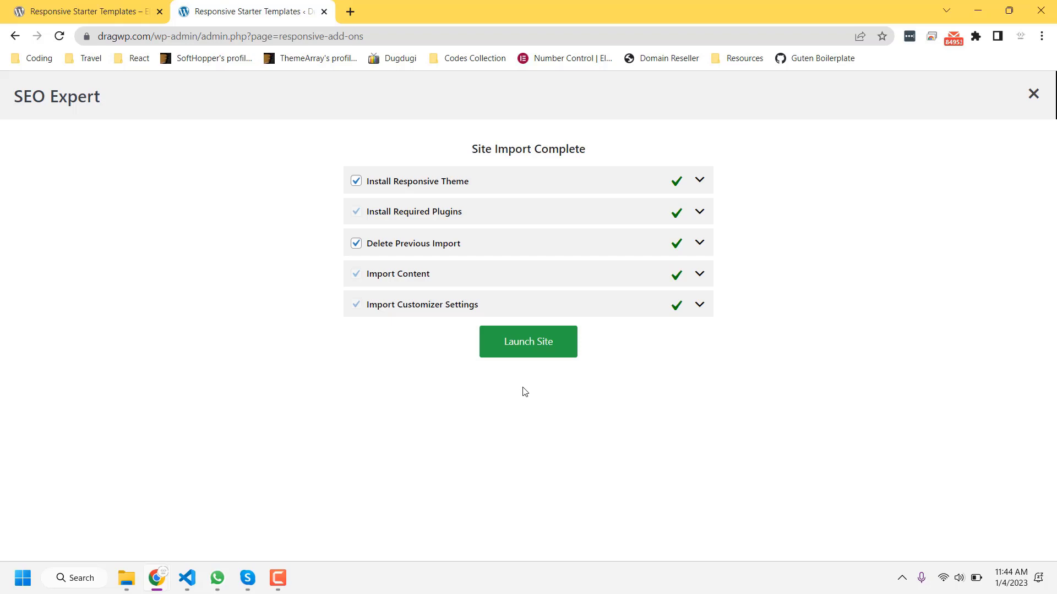
click(526, 347)
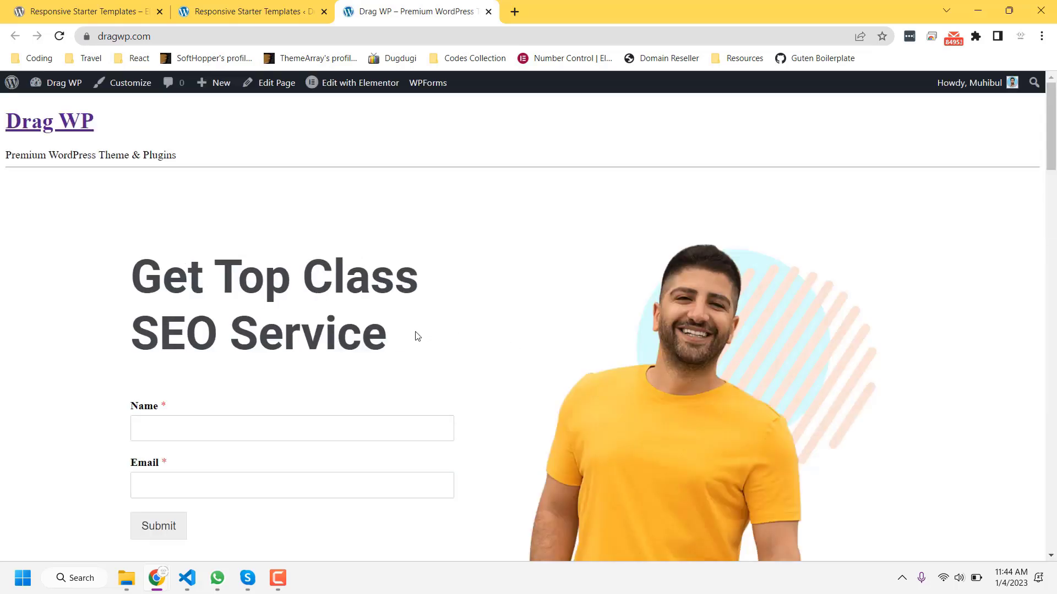
scroll(416, 333, down, 10)
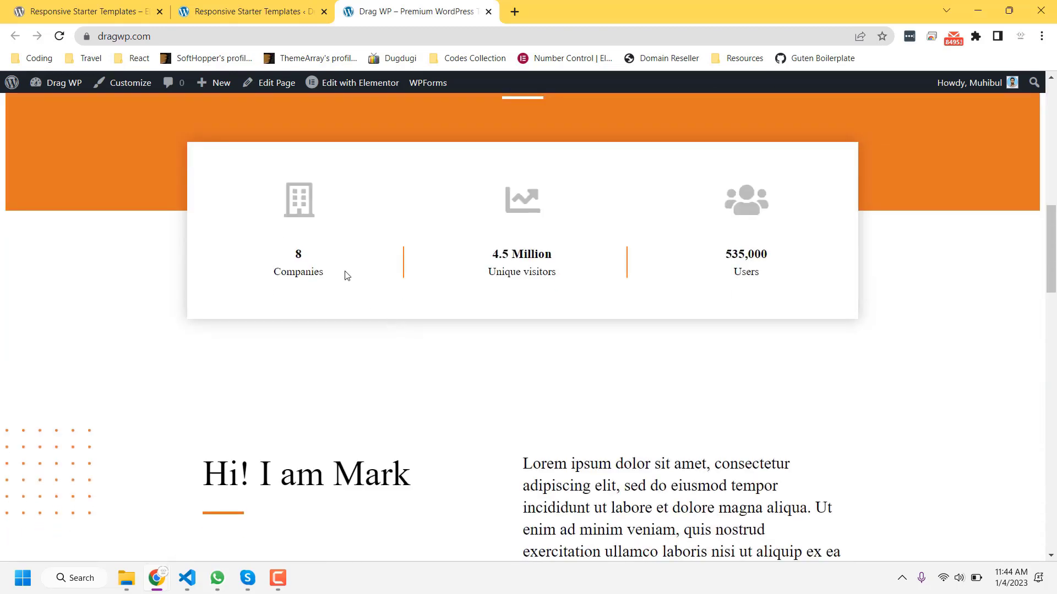
scroll(683, 370, down, 15)
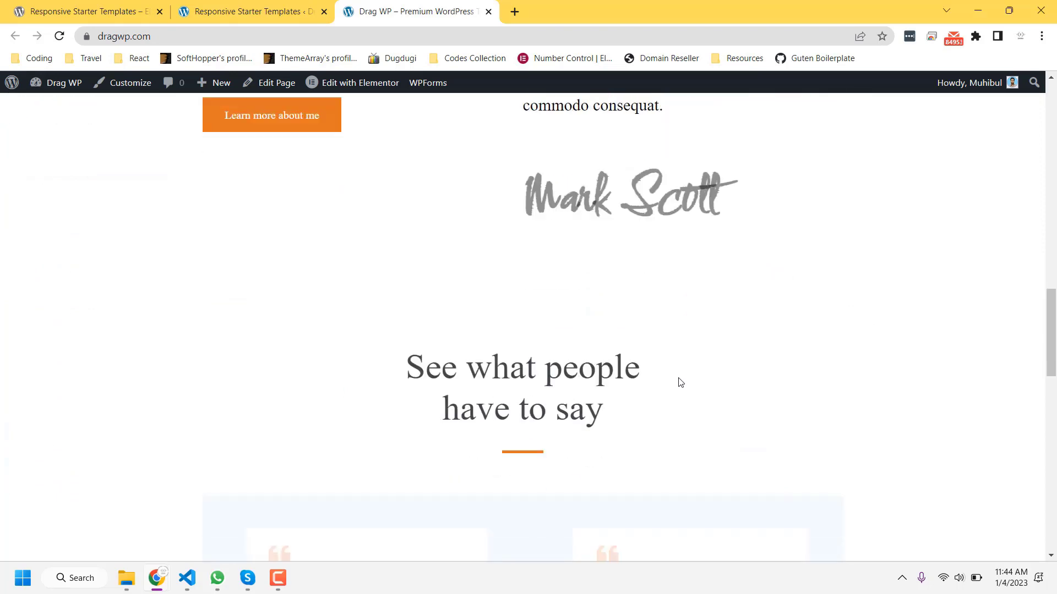
scroll(680, 381, down, 8)
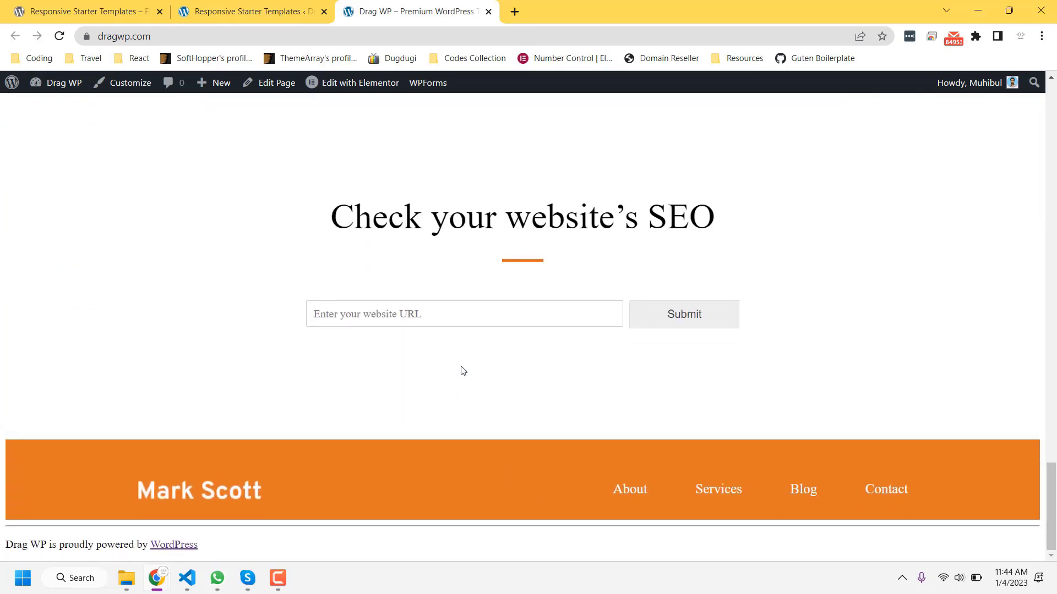
scroll(513, 329, up, 5)
scroll(465, 198, up, 20)
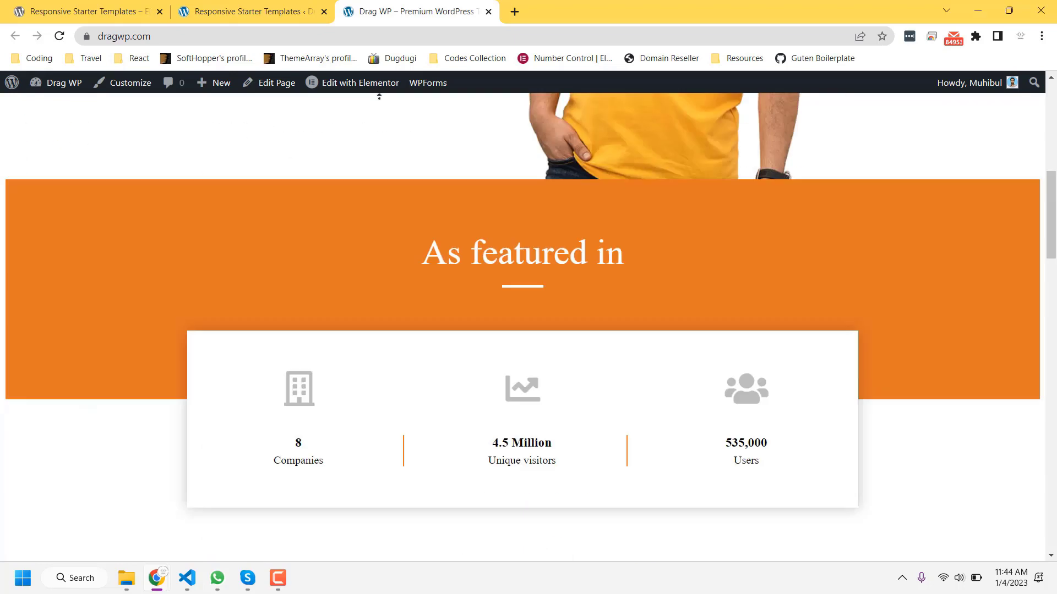
mouse_move(357, 82)
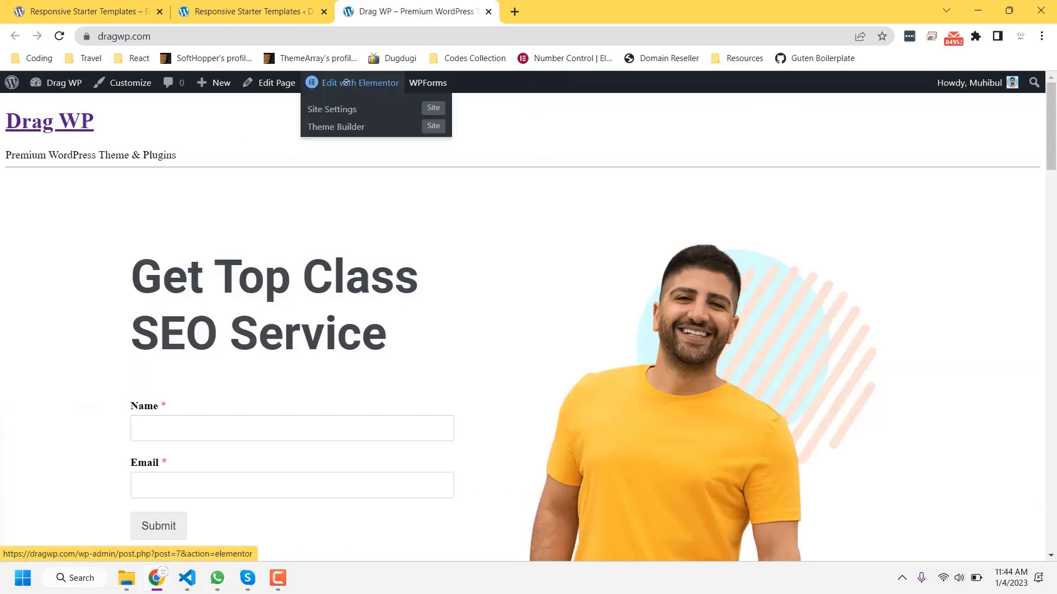
Step: Open the homepage in the Elementor editor and select the hero heading
click(348, 90)
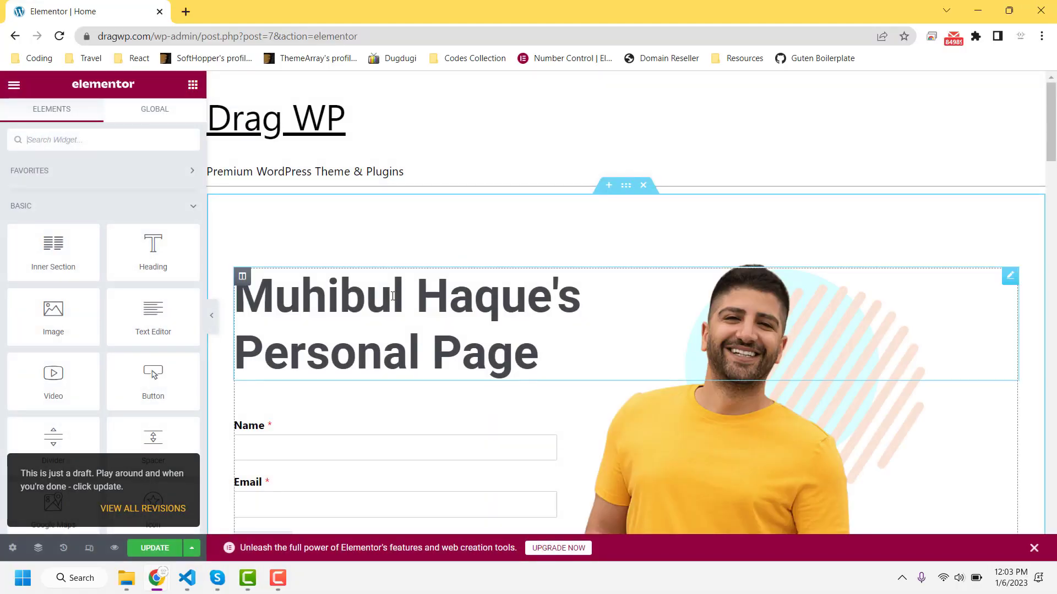
click(392, 296)
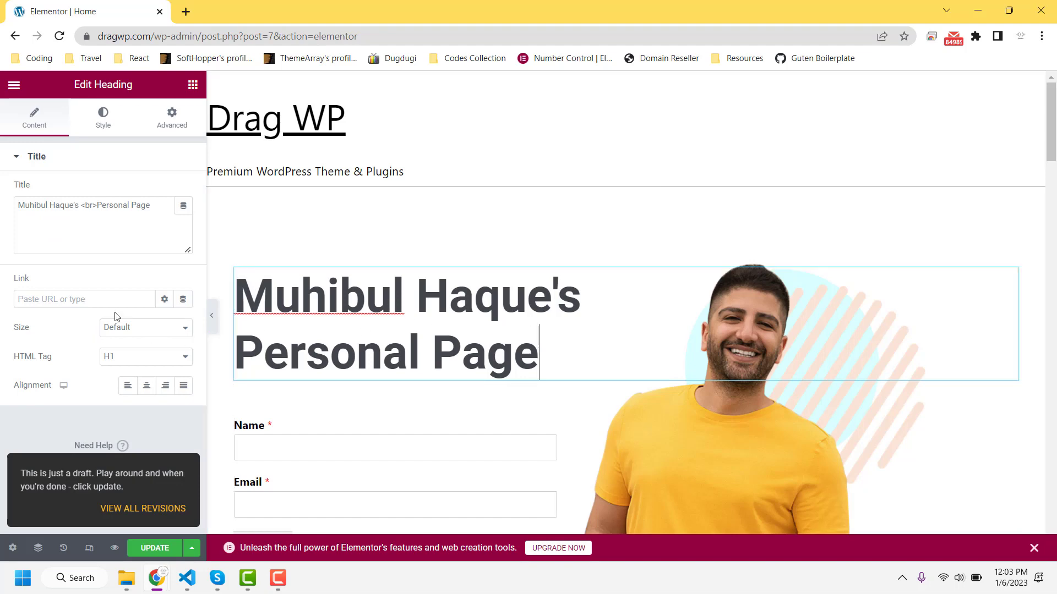
scroll(421, 365, down, 6)
scroll(421, 365, up, 4)
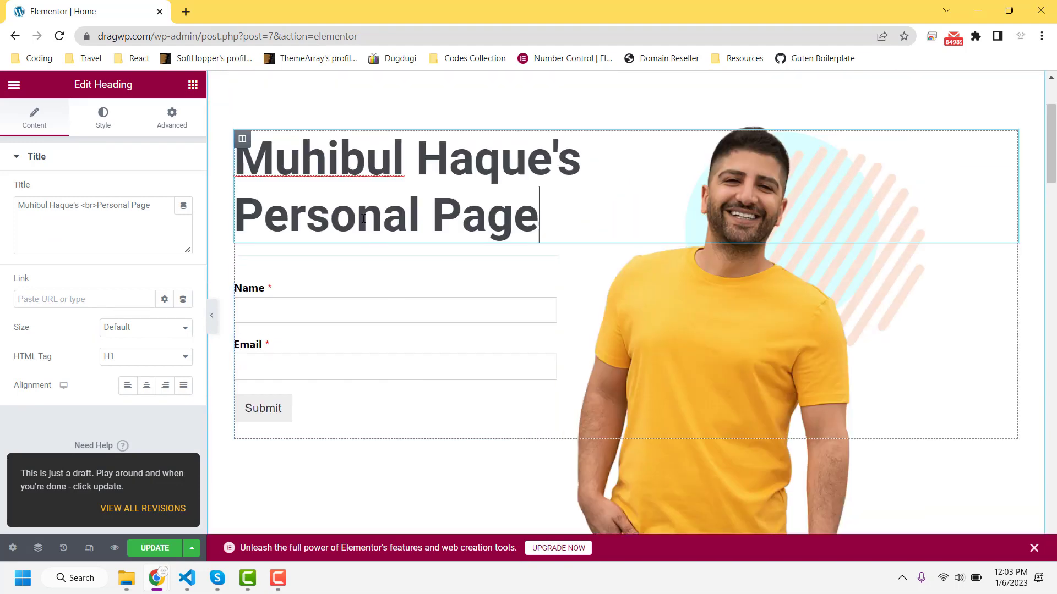
Step: Replace the hero heading with 'My Personal', then 'Landing Page' on a second line
click(352, 174)
key(ctrl+a)
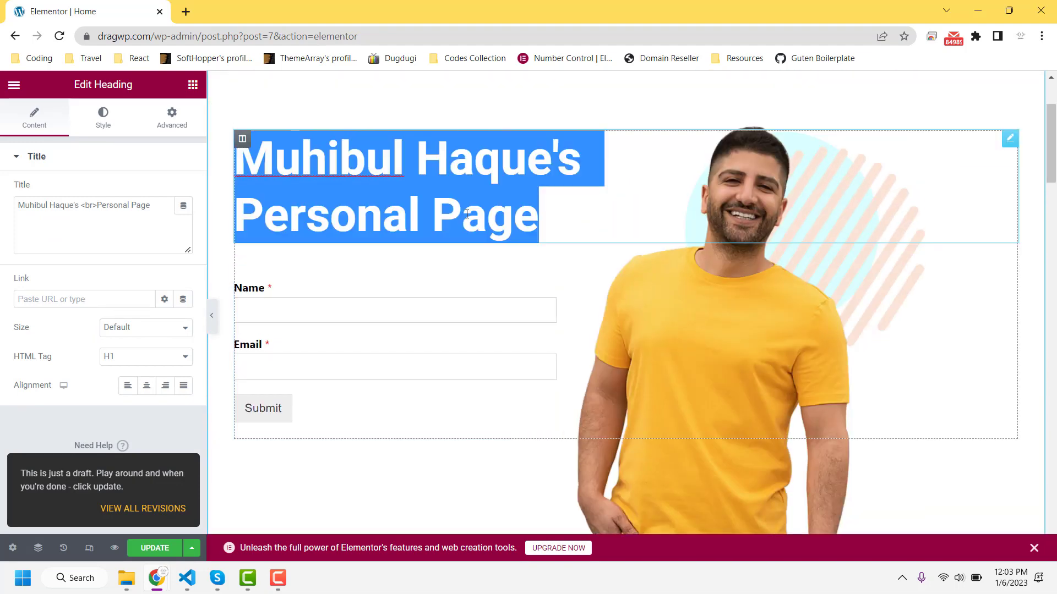
text(My Personal)
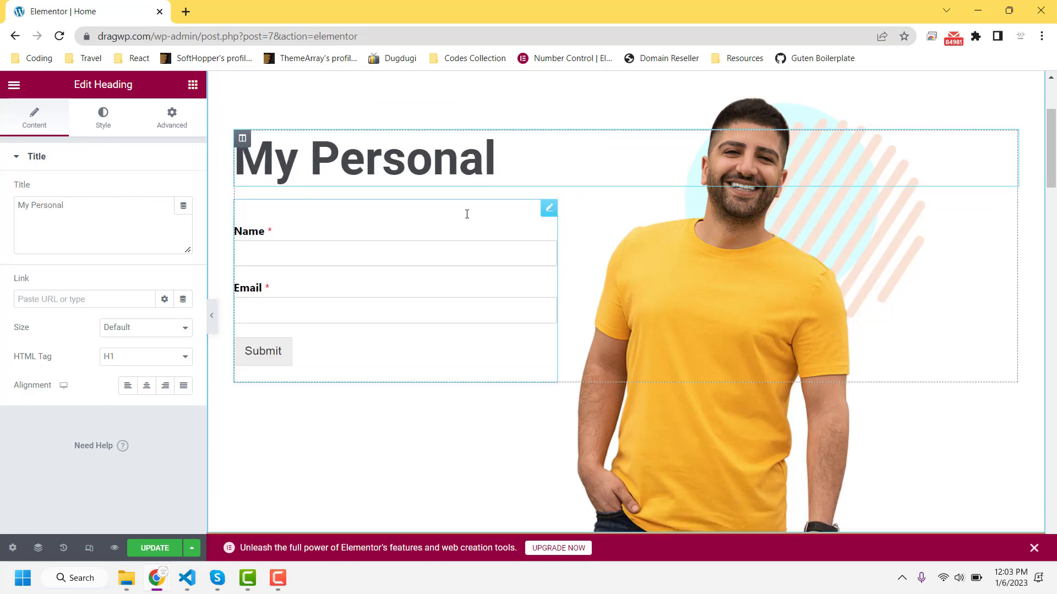
key(Return)
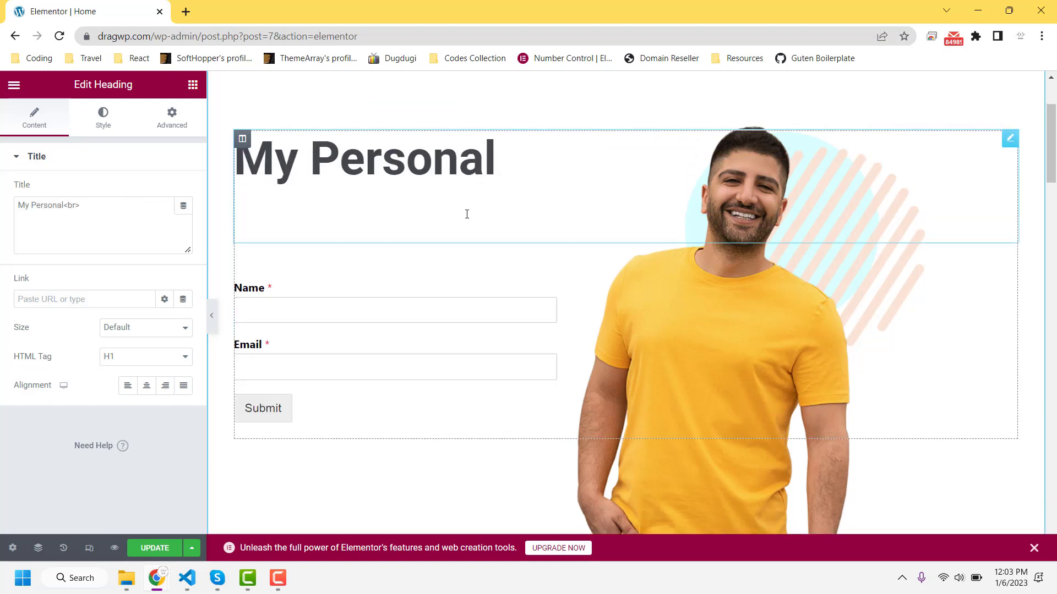
text(Landing Pa)
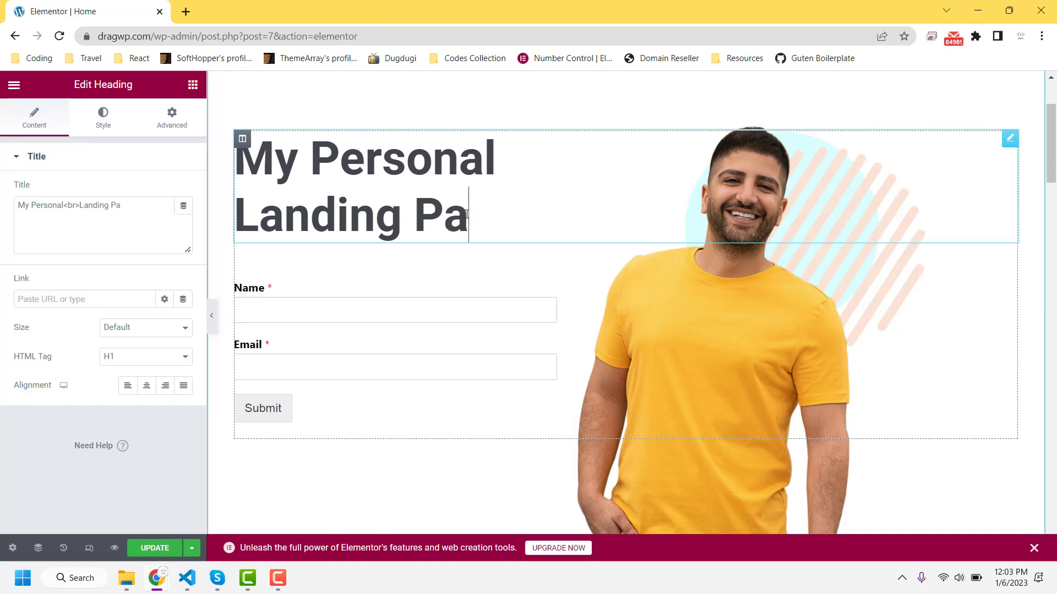
text(ge)
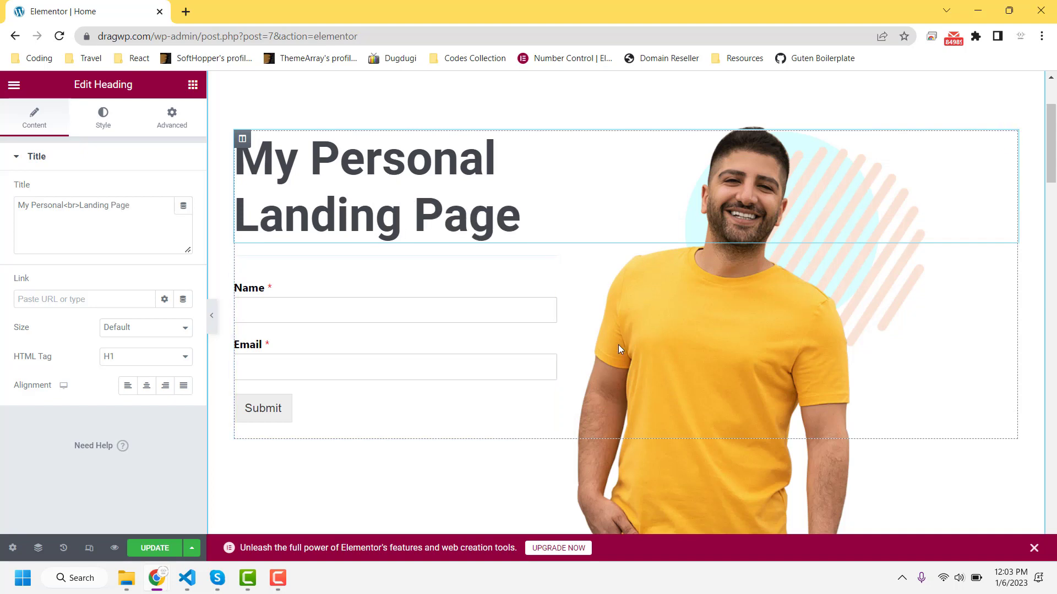
Step: Copy the wp-admin address and load the WordPress dashboard in a new tab
click(324, 295)
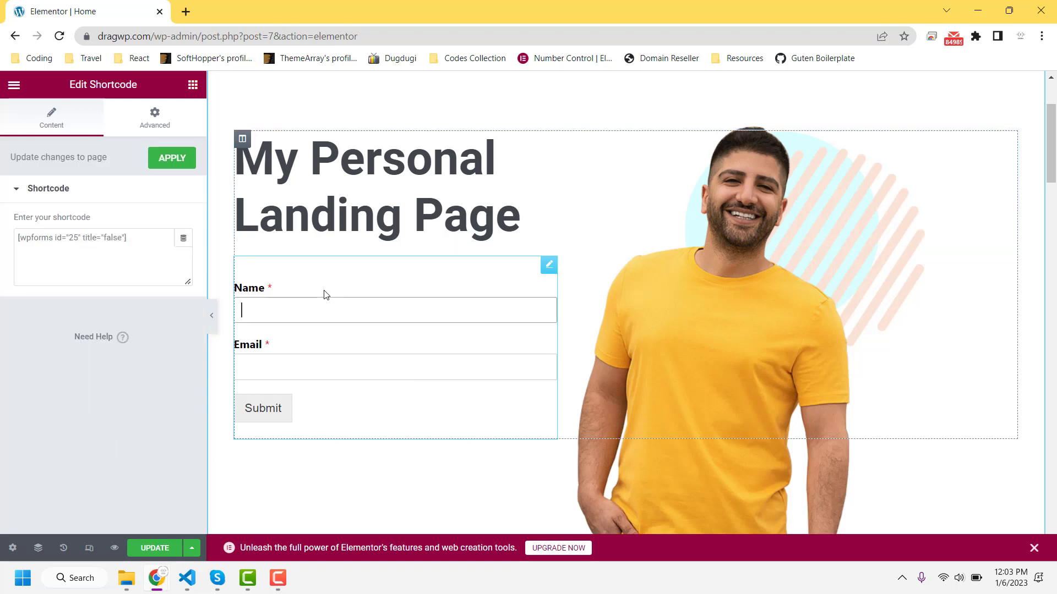
drag(201, 36, 82, 36)
key(ctrl+c)
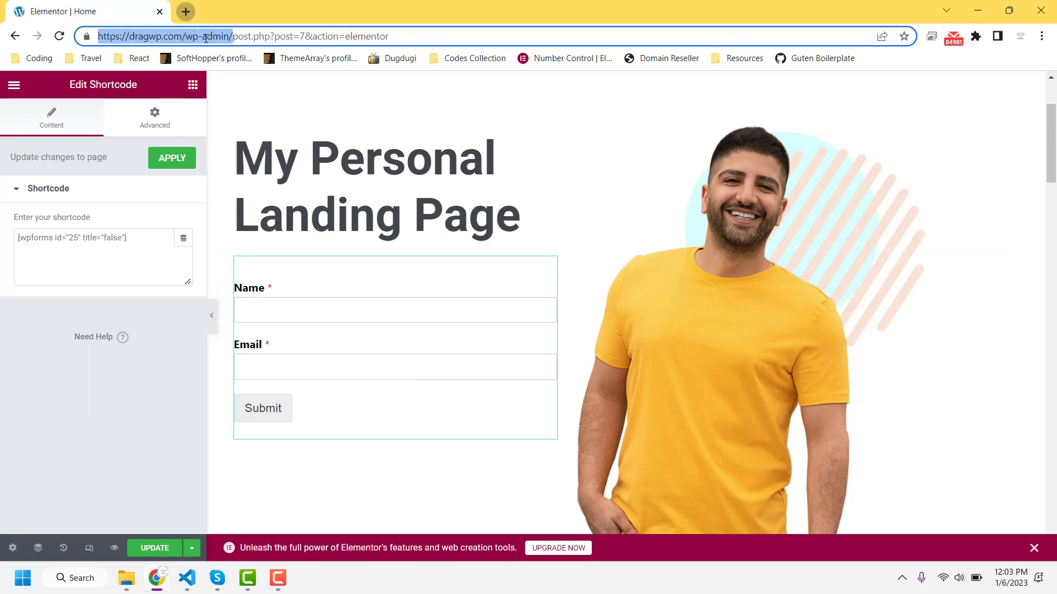
click(186, 12)
key(ctrl+v)
key(Return)
click(77, 11)
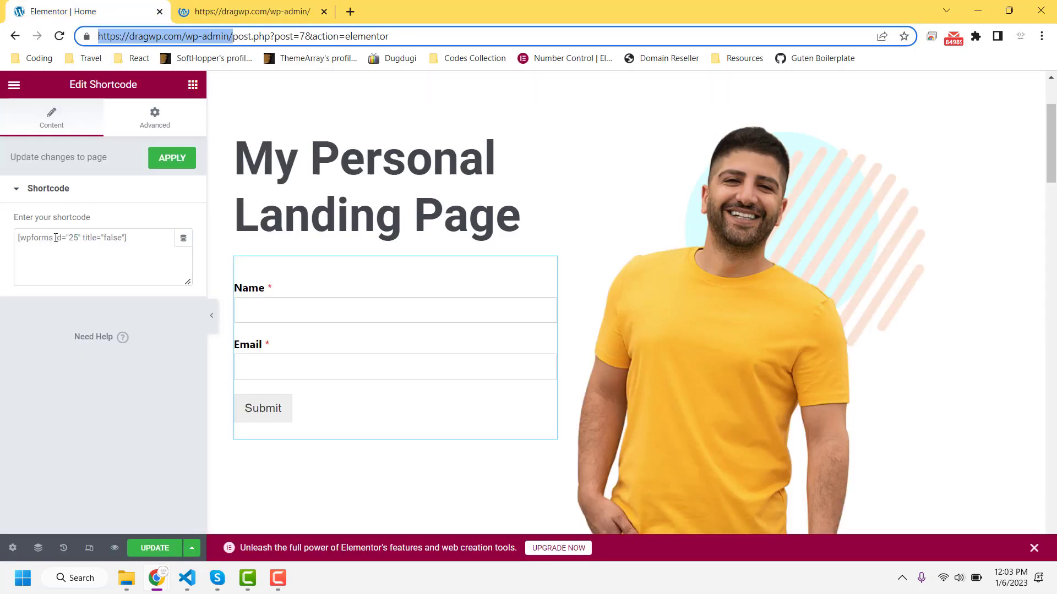
Step: Check WPForms > All Forms for form id 25, then return to the Elementor editor
click(234, 9)
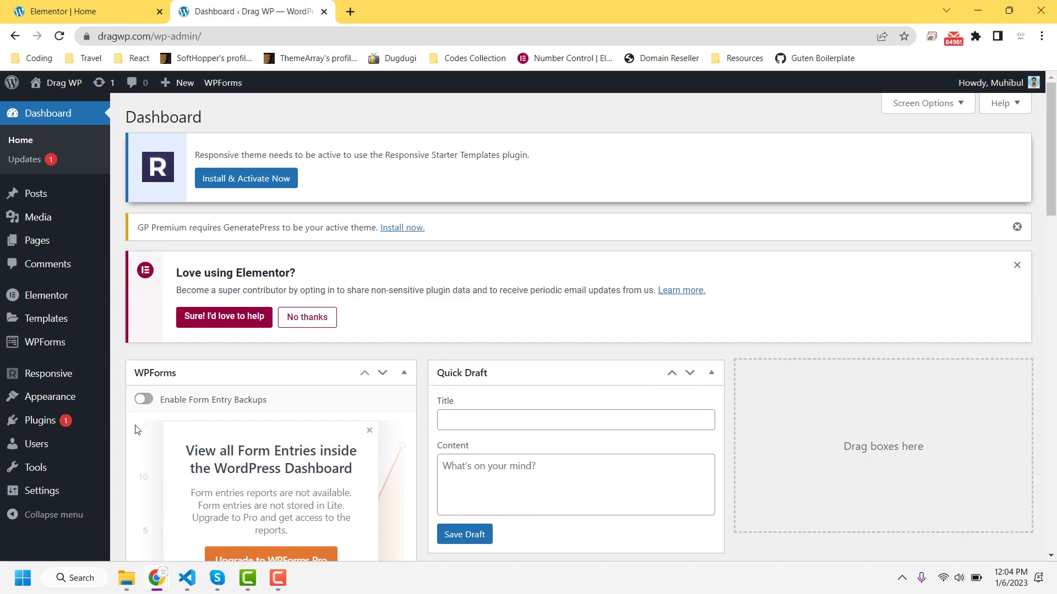
mouse_move(26, 345)
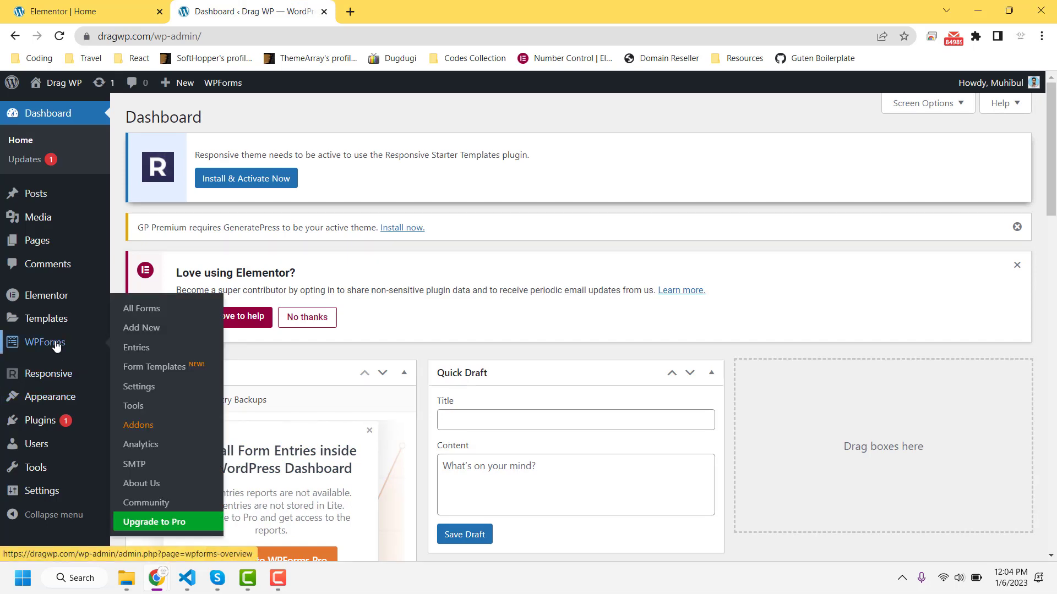
click(138, 313)
key(ctrl+shift+Tab)
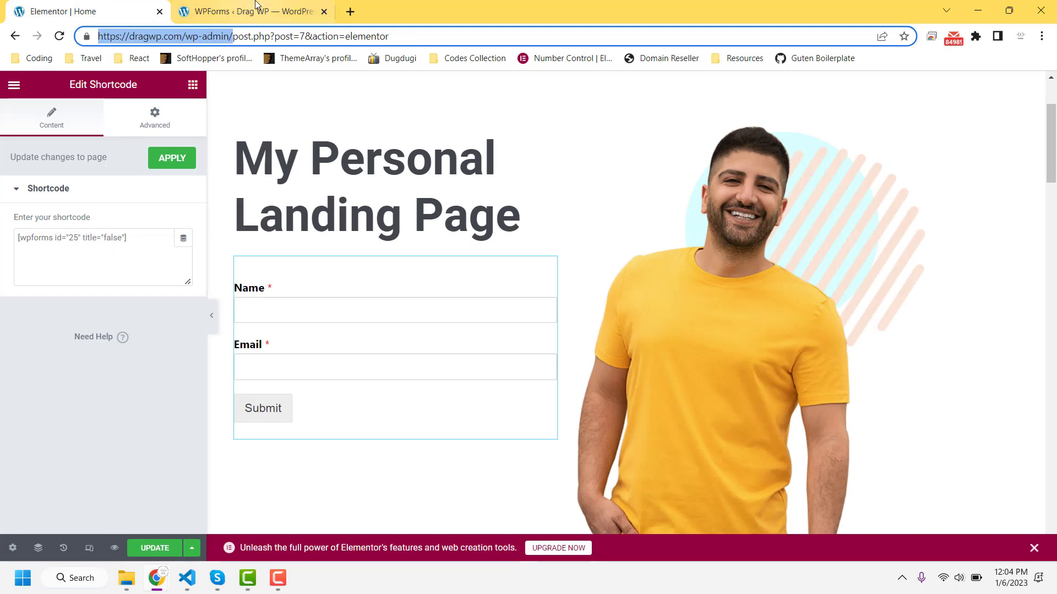
click(256, 5)
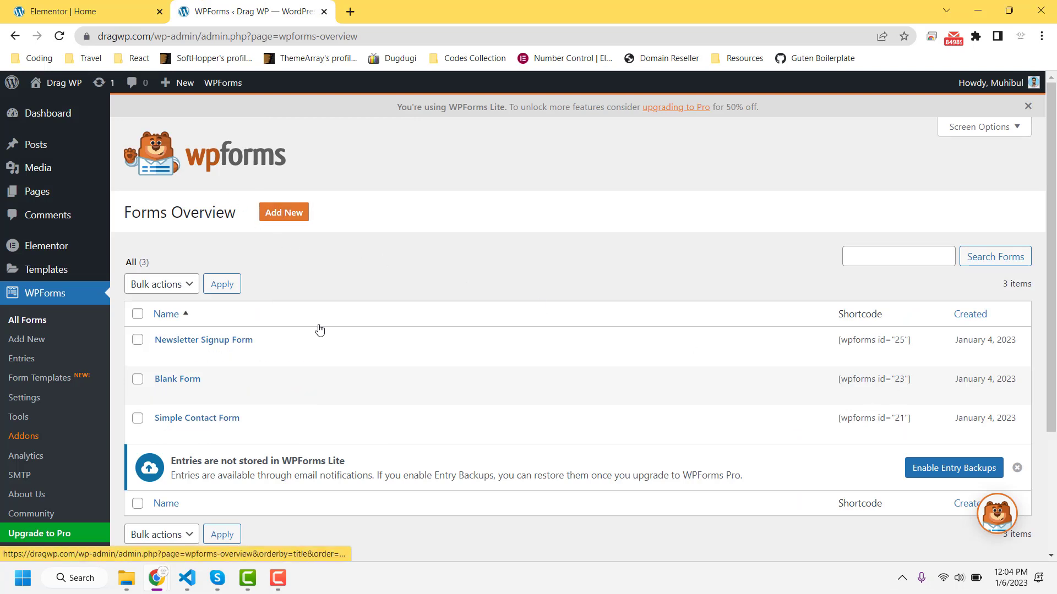
click(132, 2)
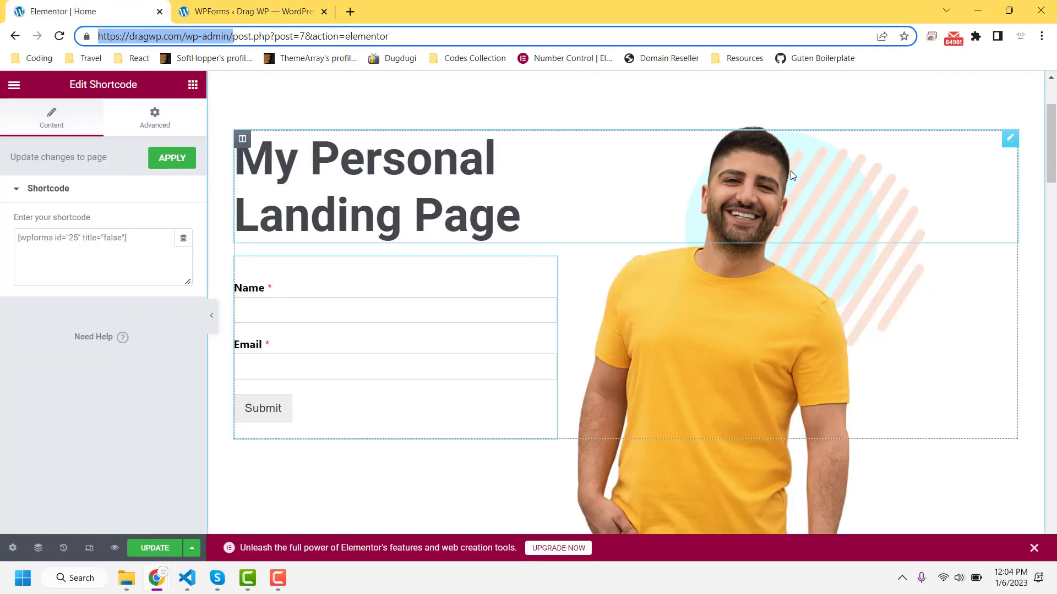
Step: Select the hero heading and show the Navigator with Section, Column, Heading and Shortcode
click(727, 142)
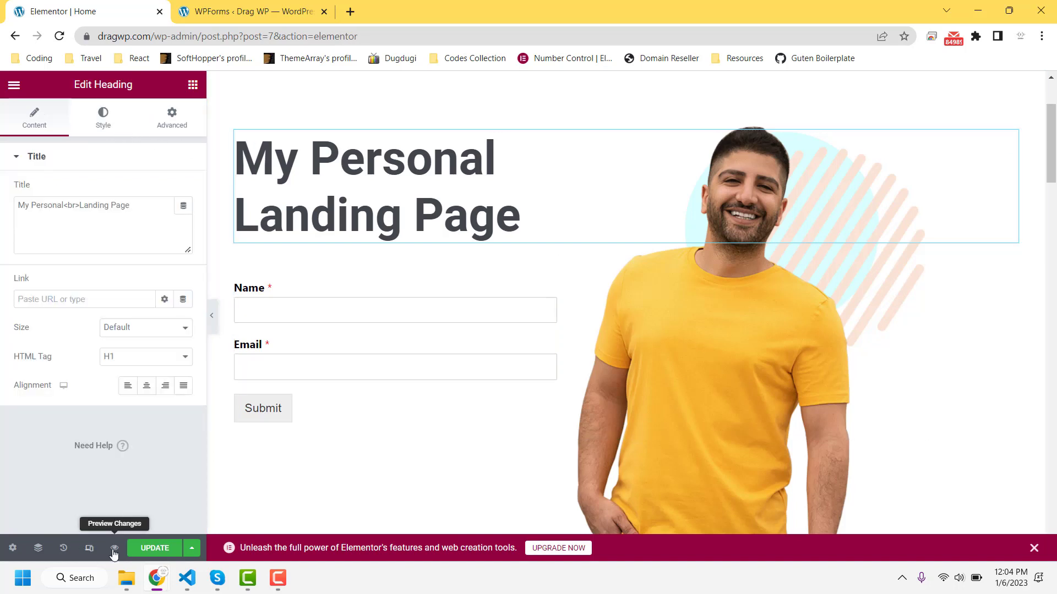
click(38, 548)
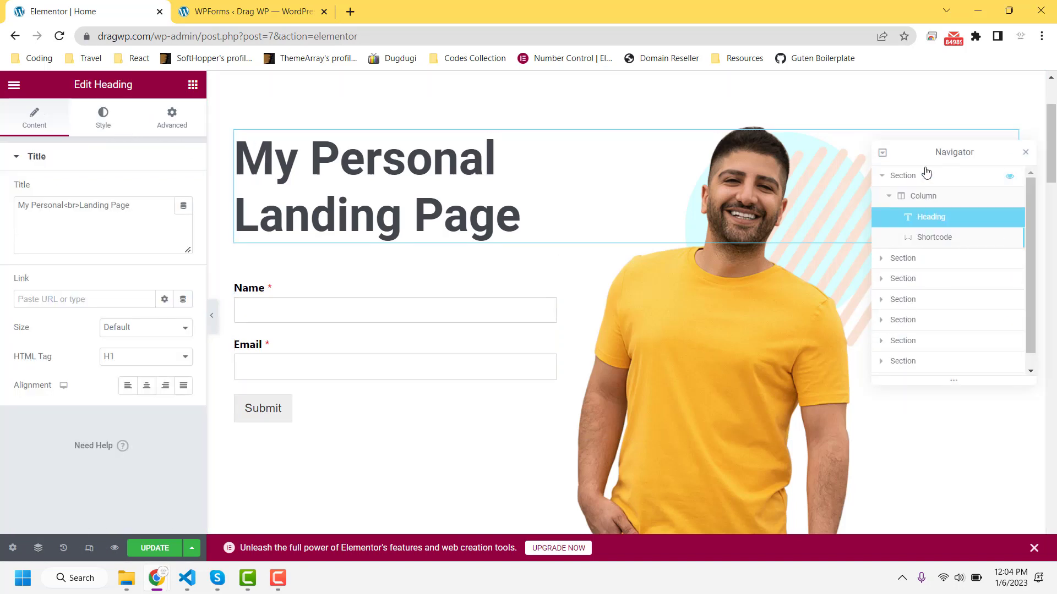
Step: Give the hero section's background image a Custom position of X 85 and Y 71
click(907, 176)
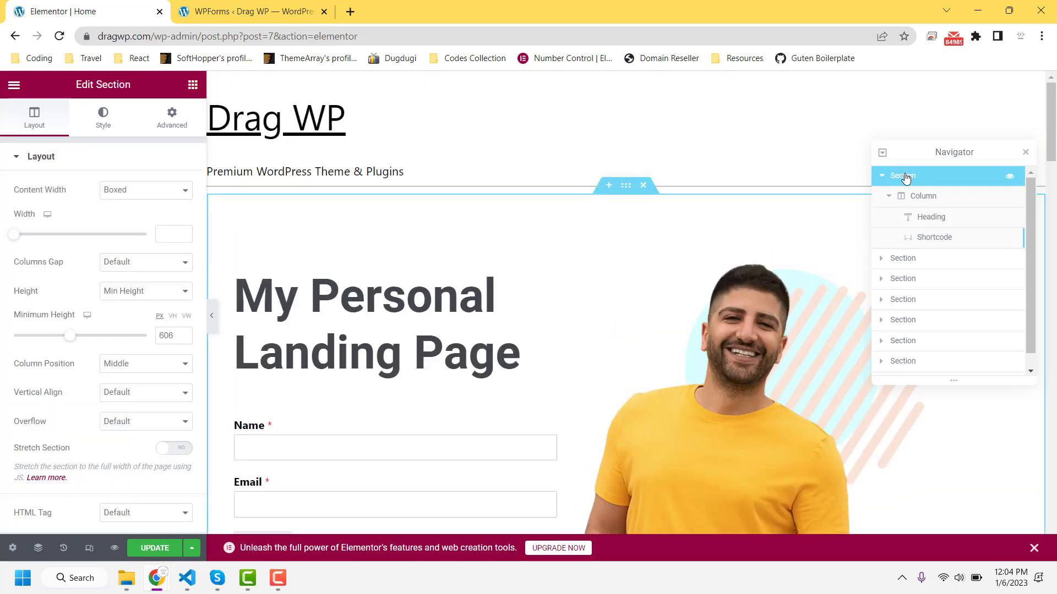
click(103, 121)
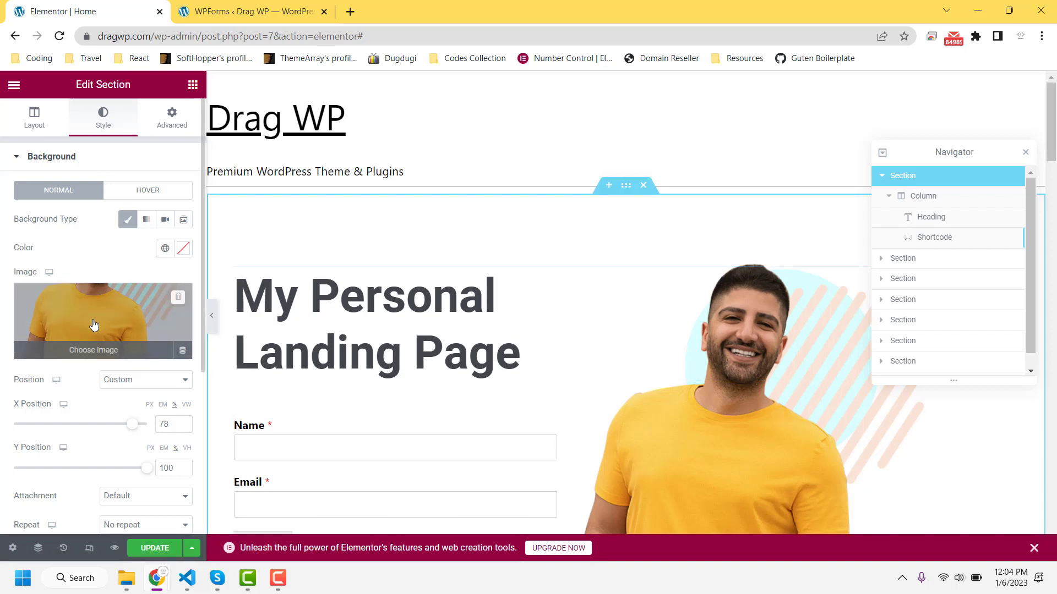
scroll(119, 366, down, 2)
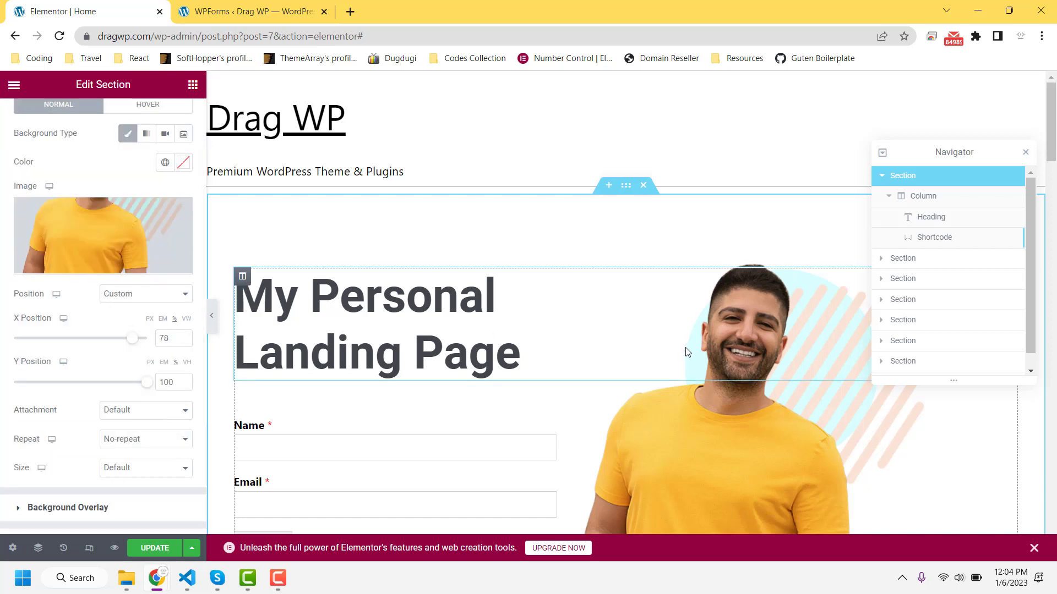
mouse_move(127, 345)
mouse_down()
mouse_move(73, 345)
mouse_move(136, 344)
mouse_up()
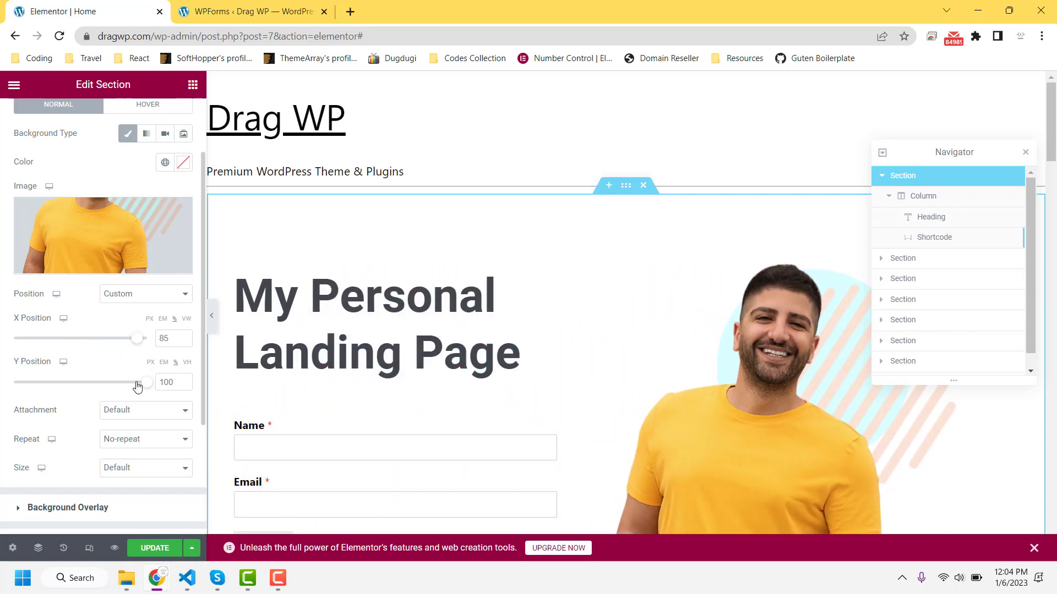
mouse_move(144, 382)
mouse_down()
mouse_move(87, 381)
mouse_move(127, 382)
mouse_up()
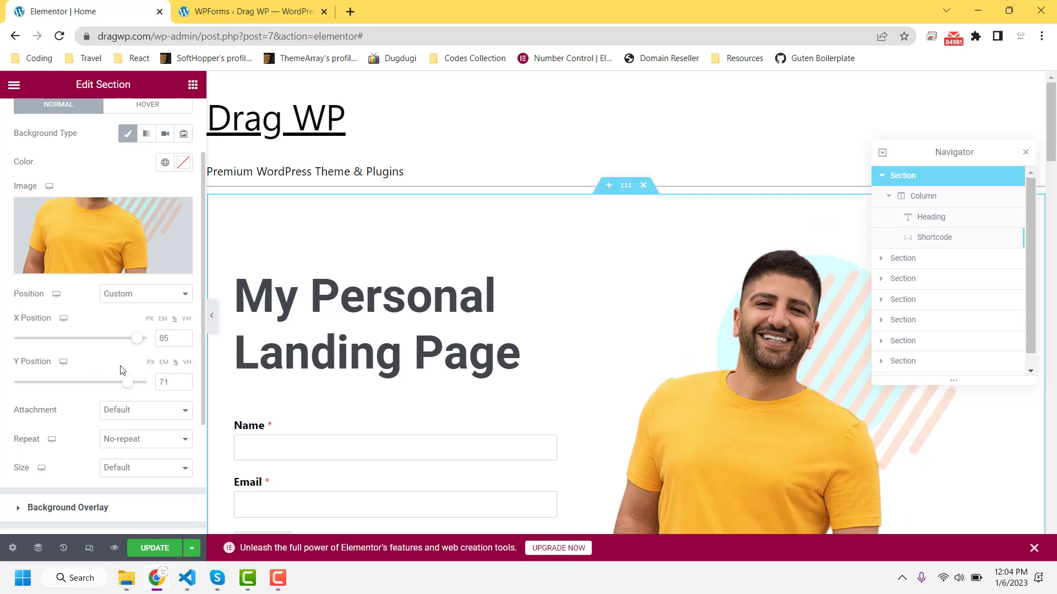
scroll(578, 336, down, 4)
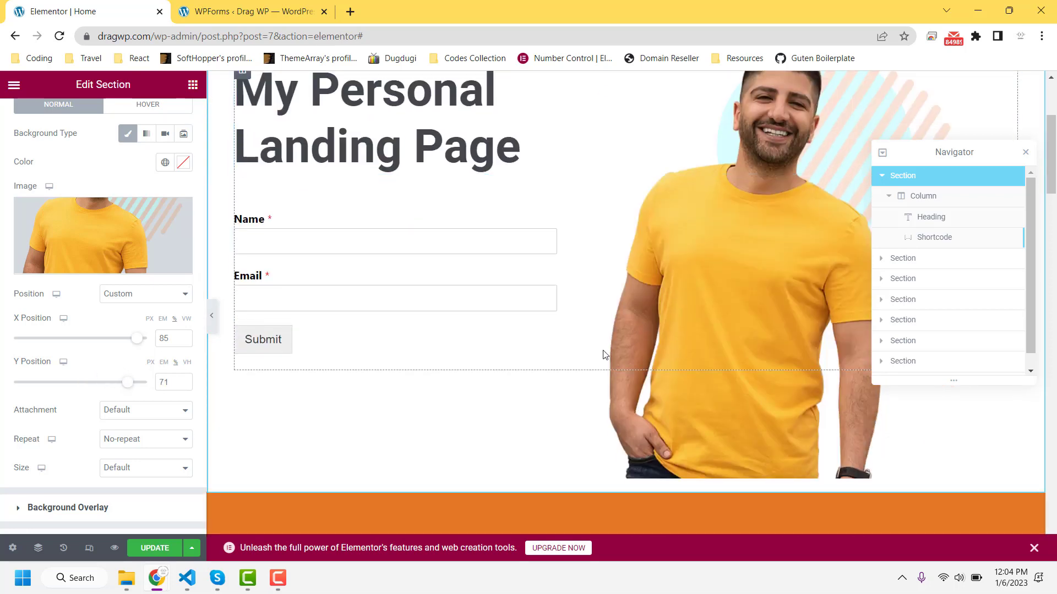
scroll(605, 354, up, 3)
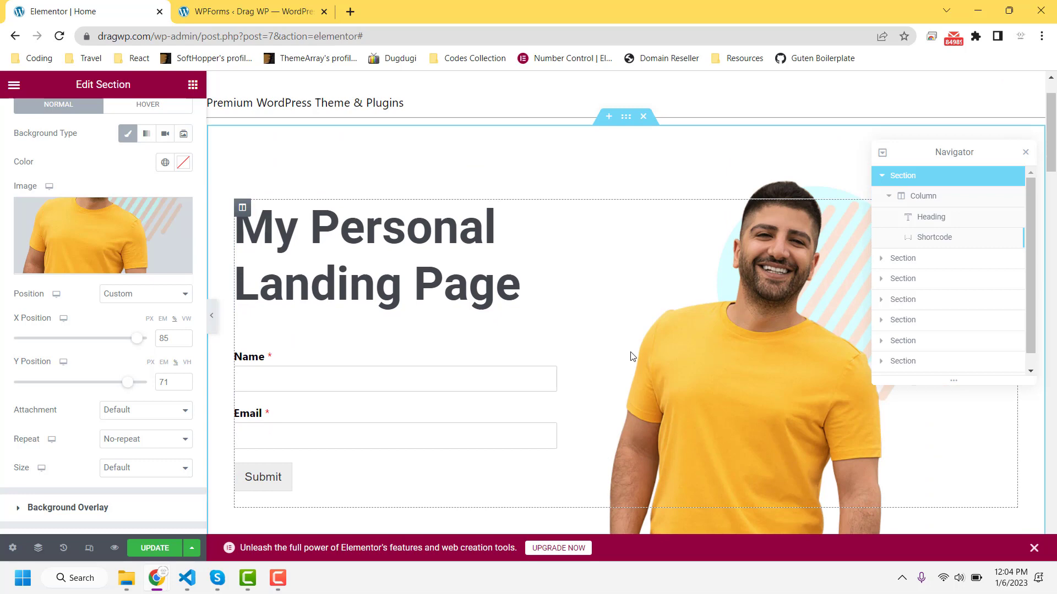
Step: Switch the 'As featured in' section background from orange to the blue Primary global colour
click(1027, 150)
scroll(472, 352, down, 9)
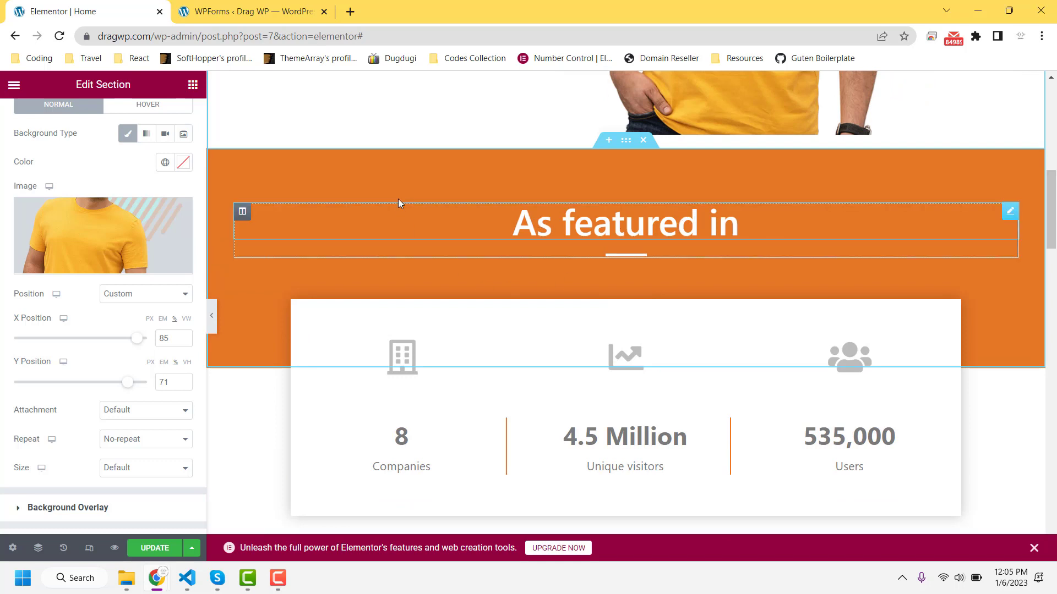
click(624, 142)
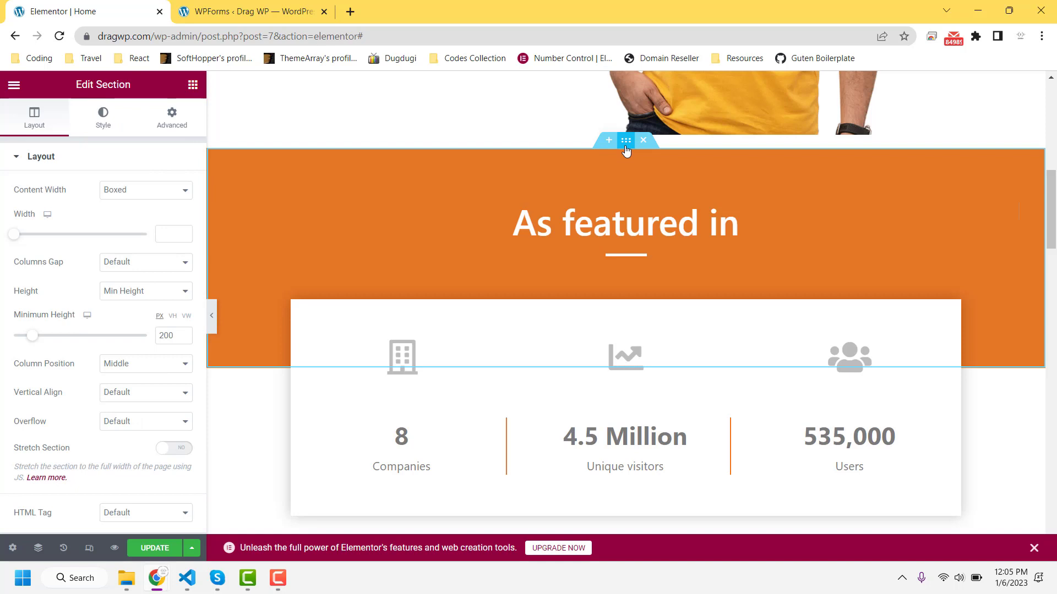
click(99, 119)
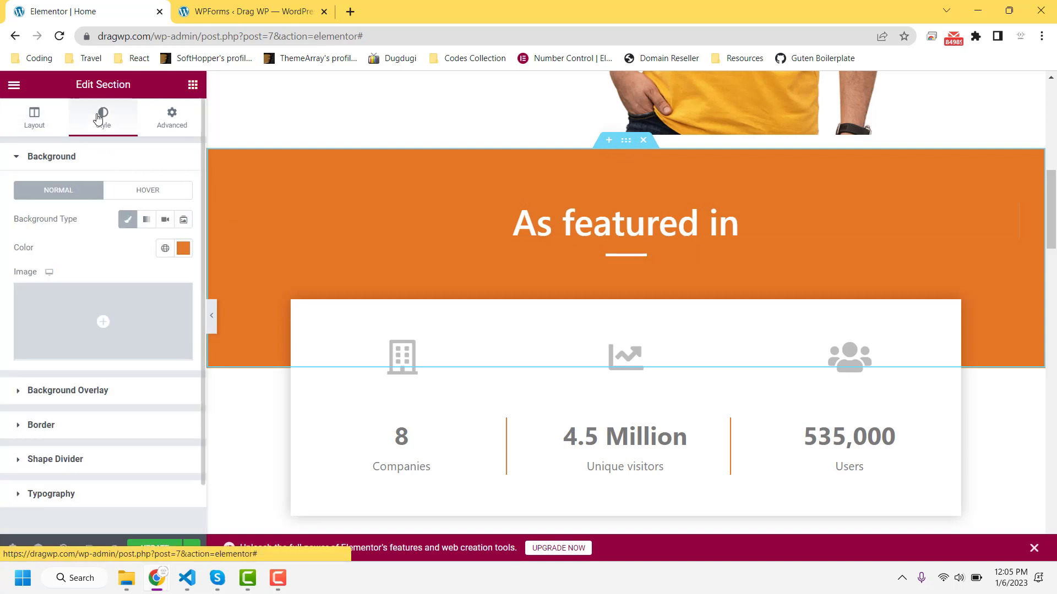
click(166, 248)
click(34, 312)
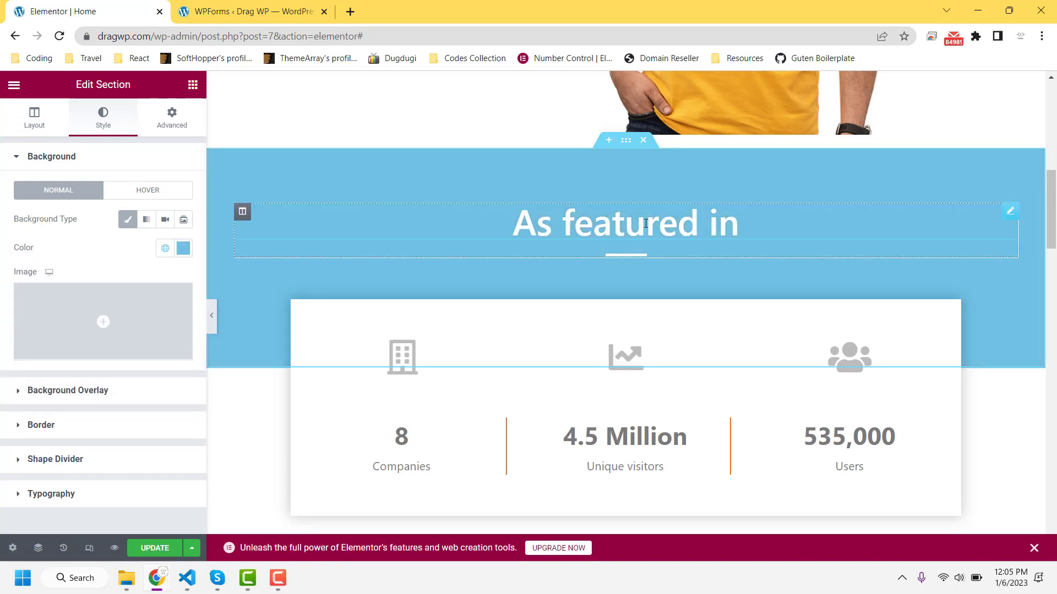
click(645, 224)
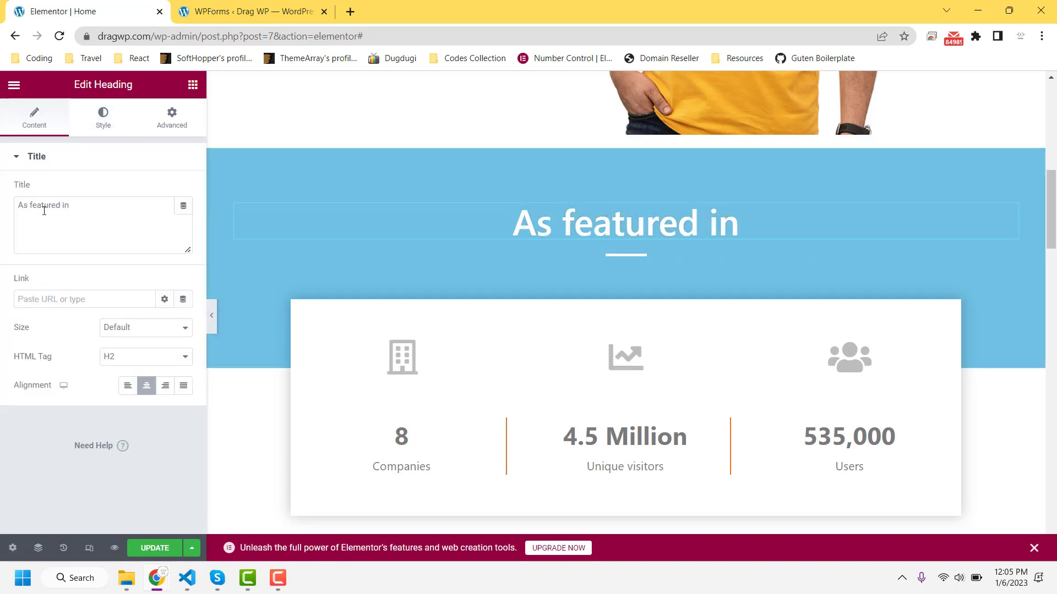
Step: Replace the heading text with 'Updated Text Title', retyping after the 'Udated' typo
click(663, 235)
key(ctrl+a)
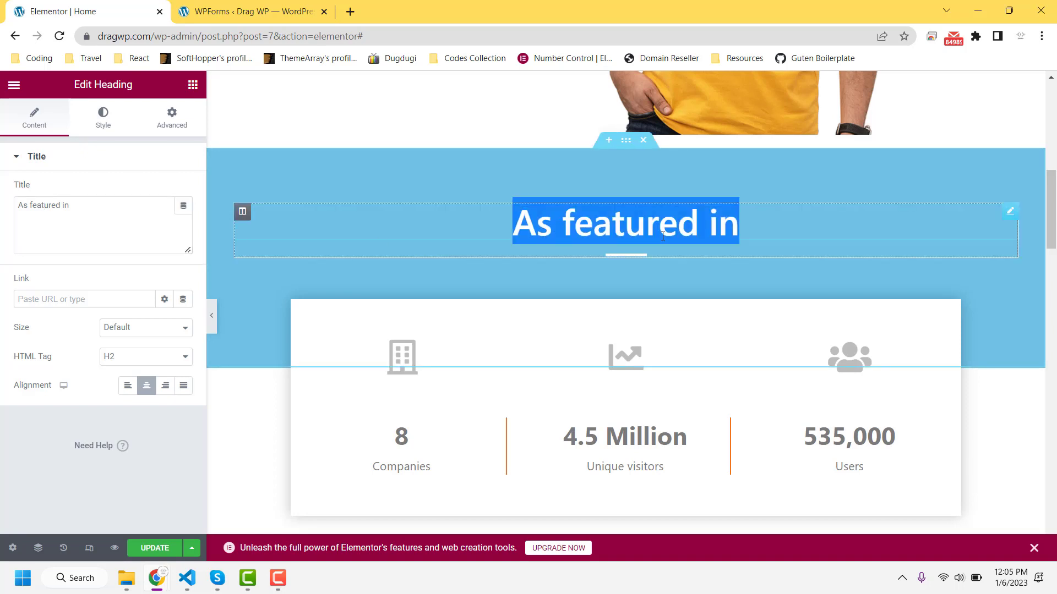
text(Udated)
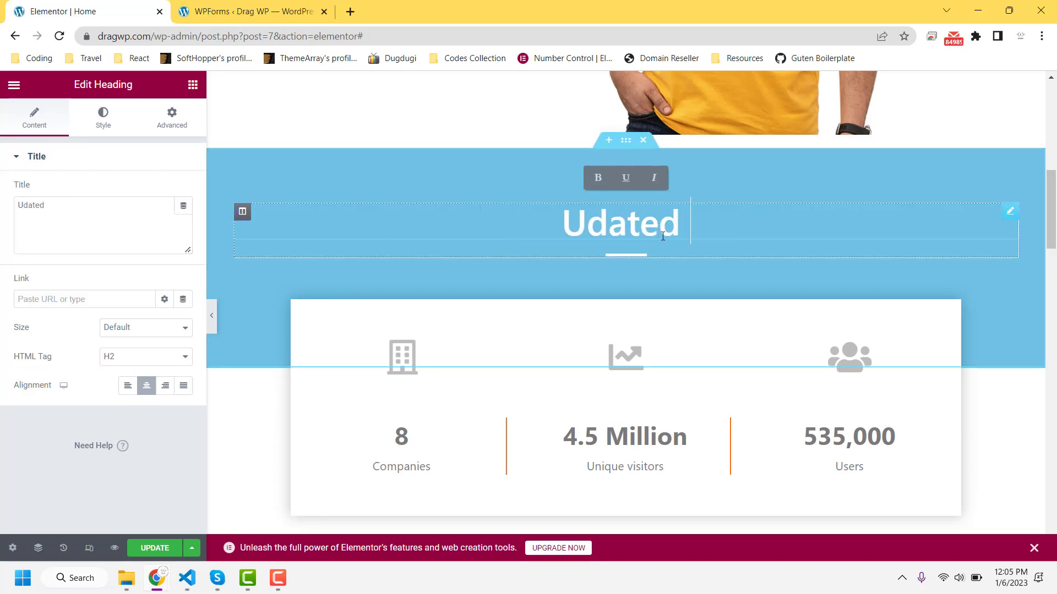
key(ctrl+a)
text(Updated Text Title)
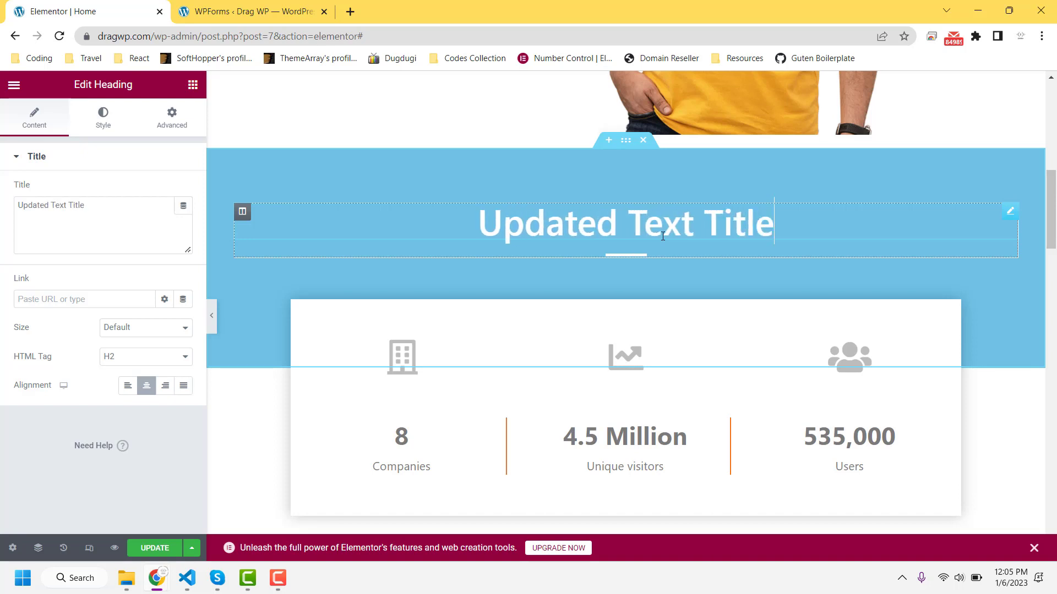
click(625, 255)
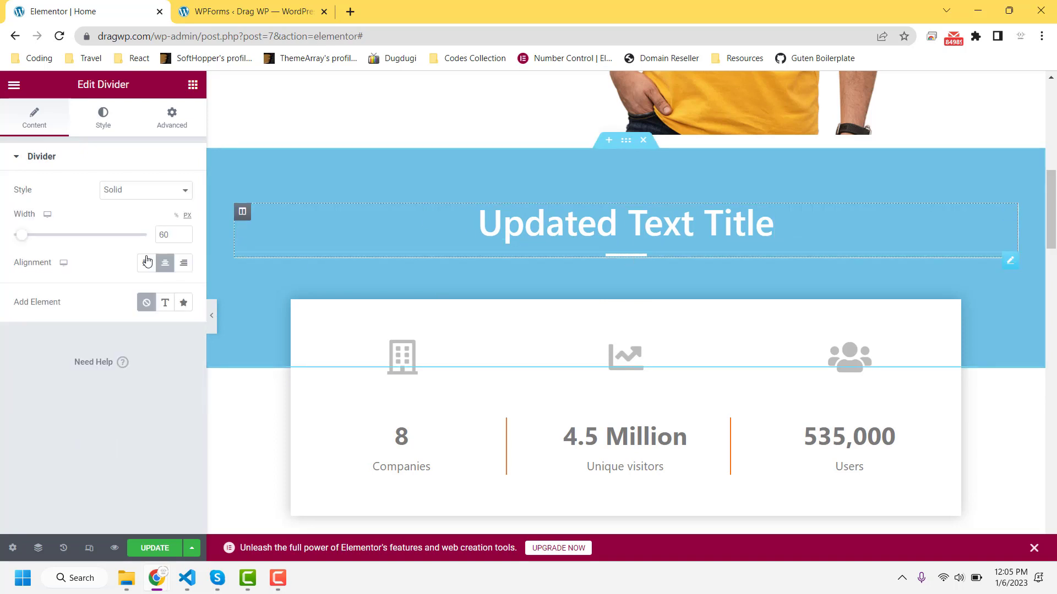
Step: Review the divider's Style settings, then select the building icon above the Companies stat
click(104, 120)
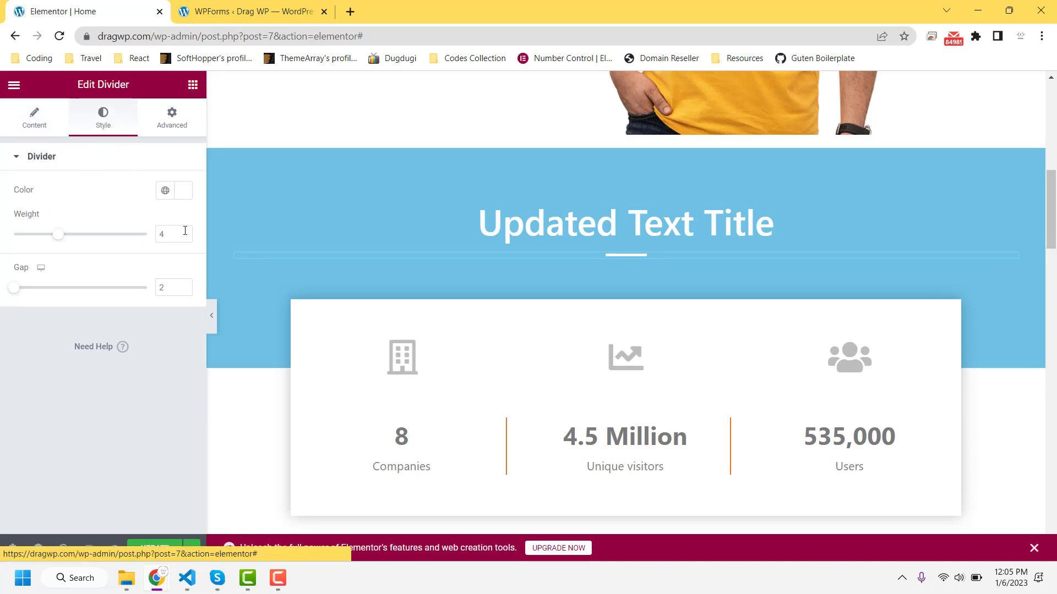
scroll(550, 425, down, 2)
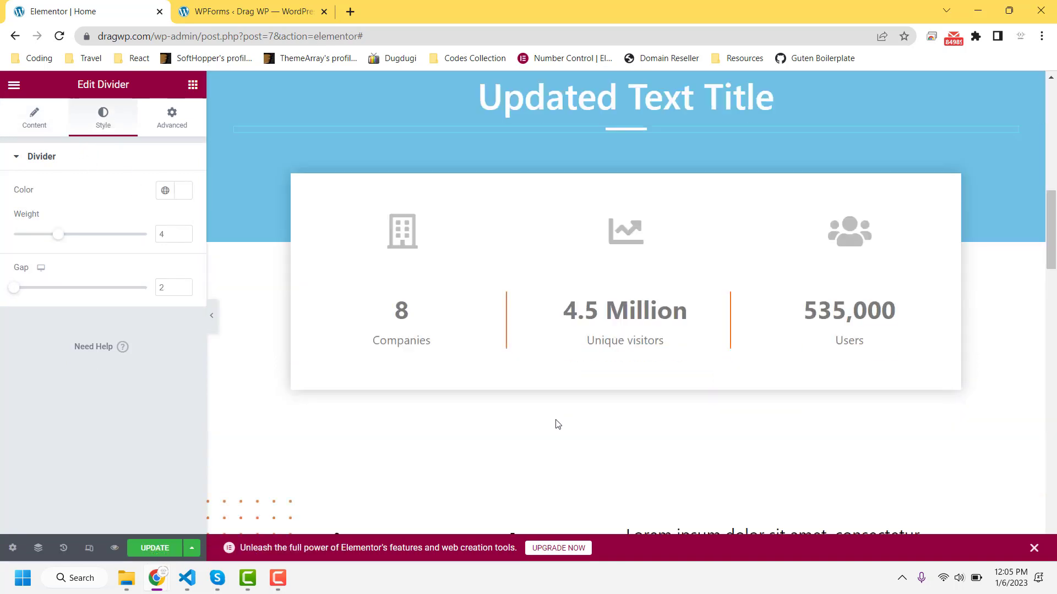
click(402, 220)
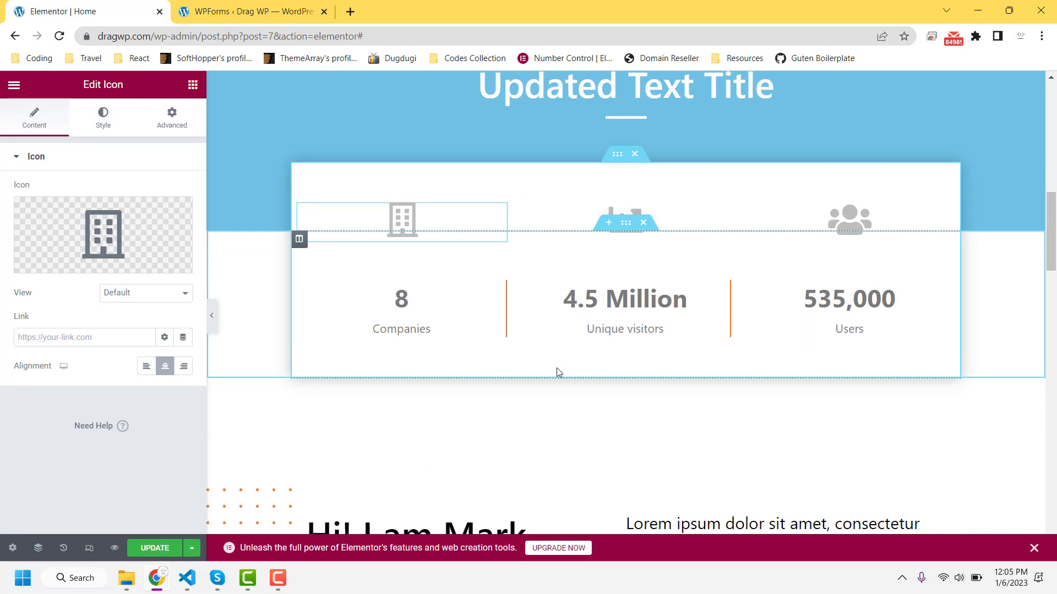
scroll(490, 361, down, 3)
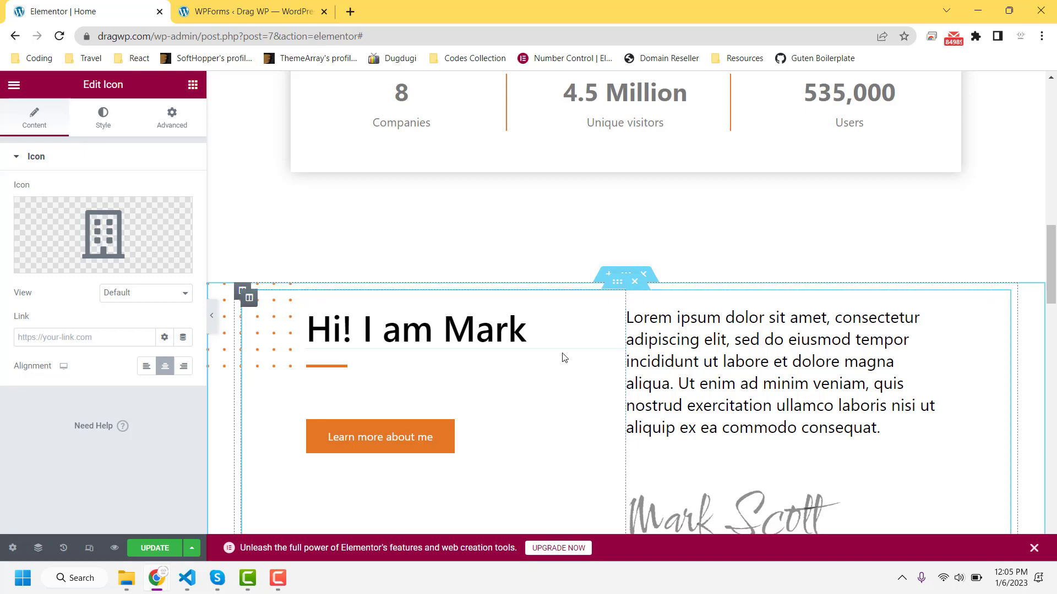
scroll(561, 357, up, 9)
scroll(562, 355, up, 7)
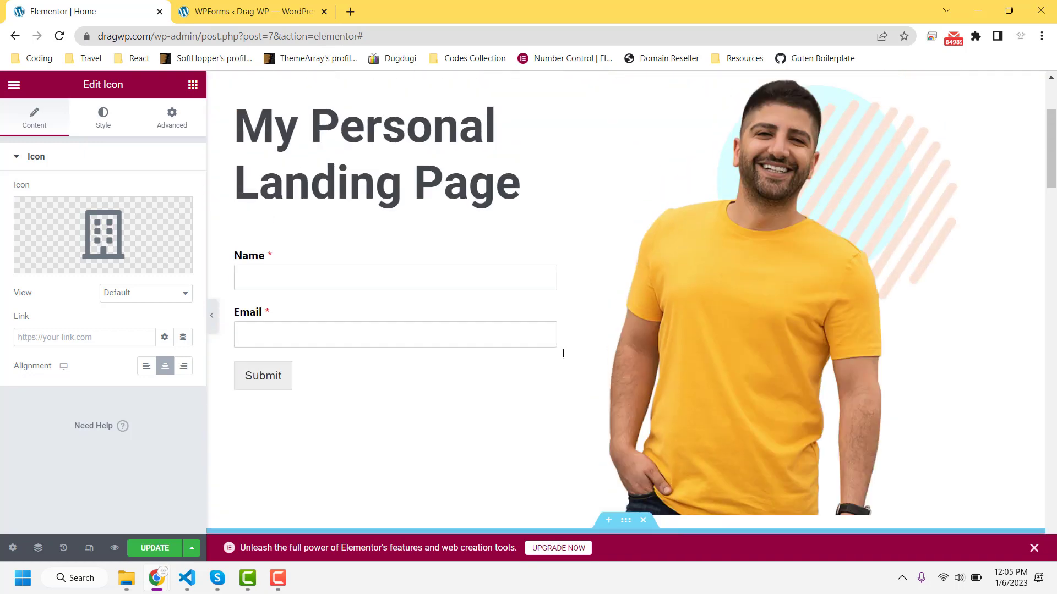
scroll(561, 358, down, 10)
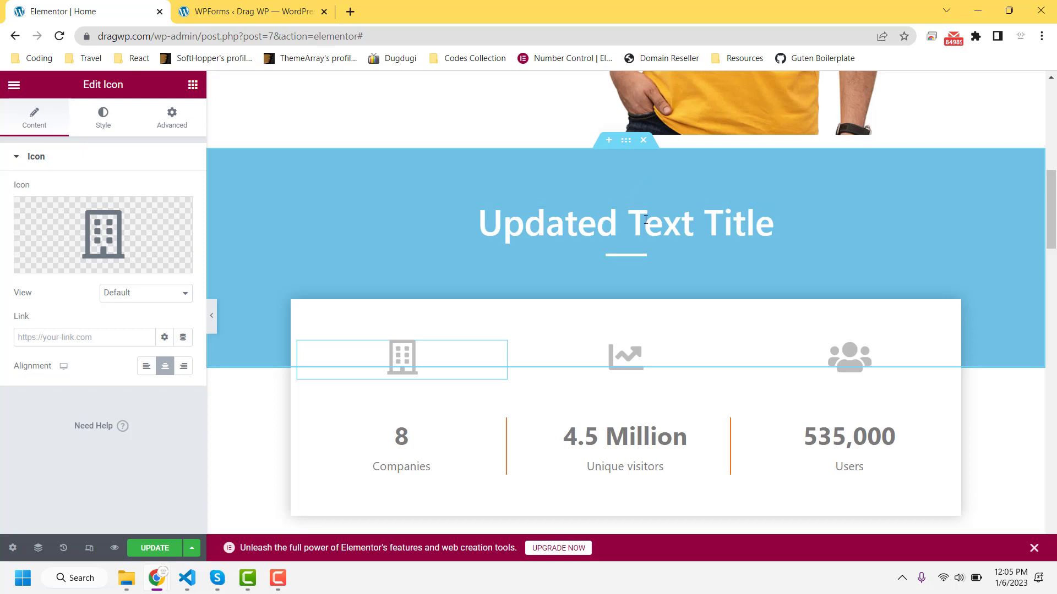
scroll(672, 320, down, 5)
scroll(517, 322, down, 4)
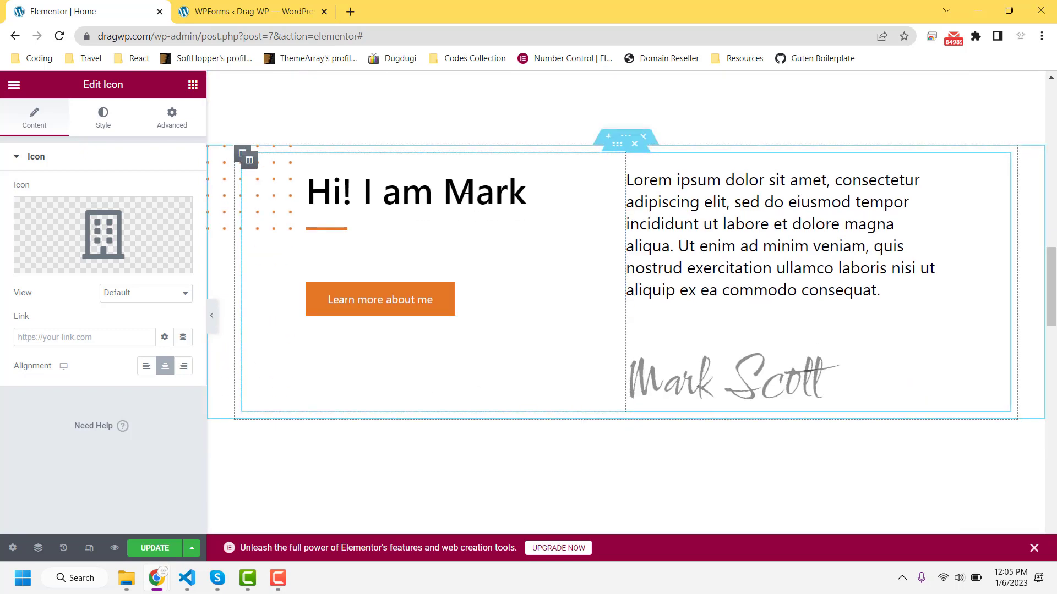
click(484, 195)
scroll(589, 299, down, 5)
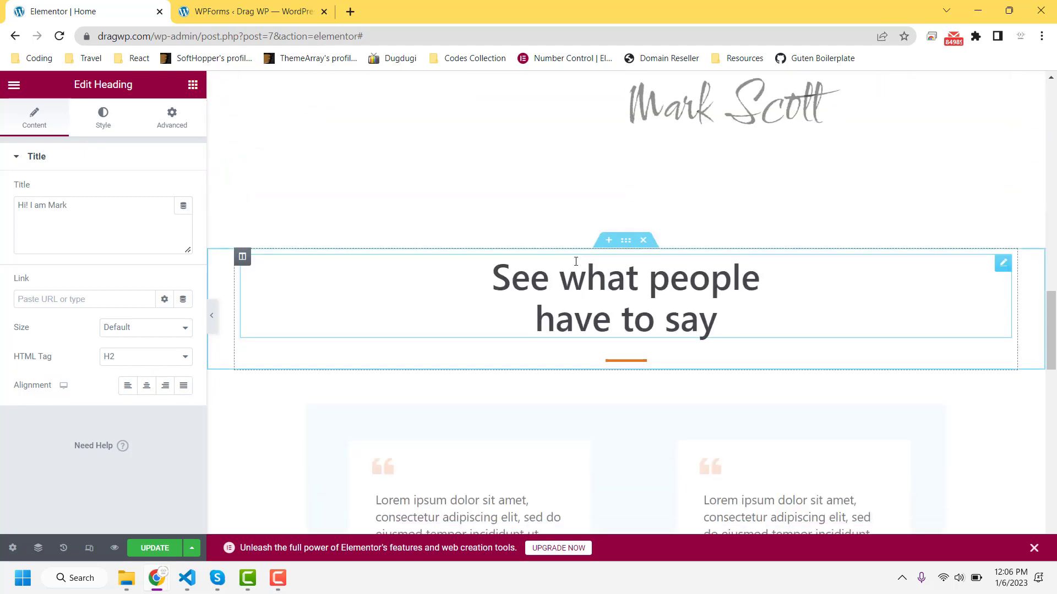
scroll(596, 264, down, 3)
scroll(555, 316, down, 4)
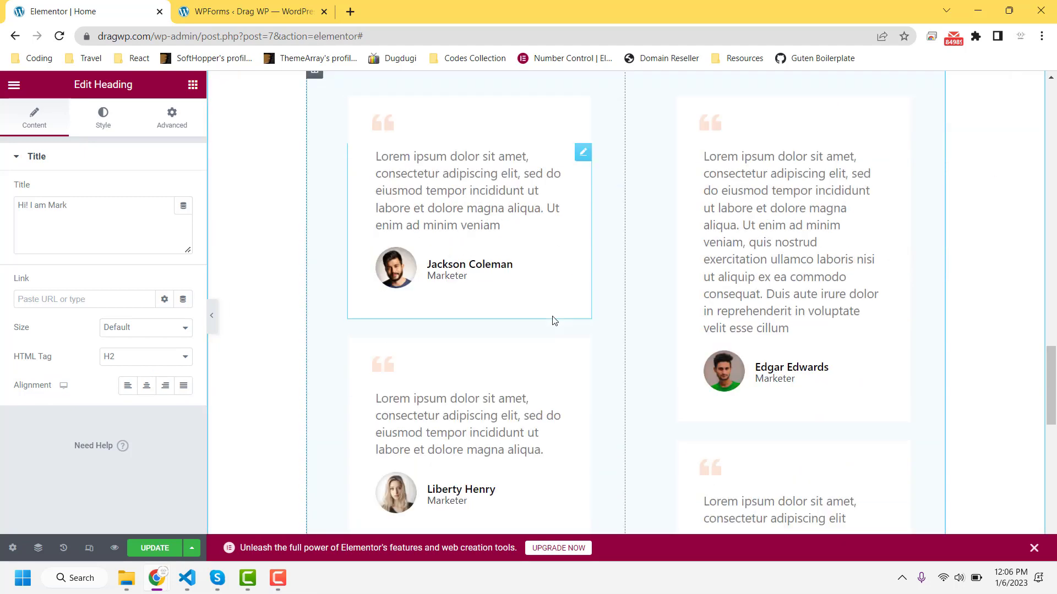
scroll(547, 316, down, 12)
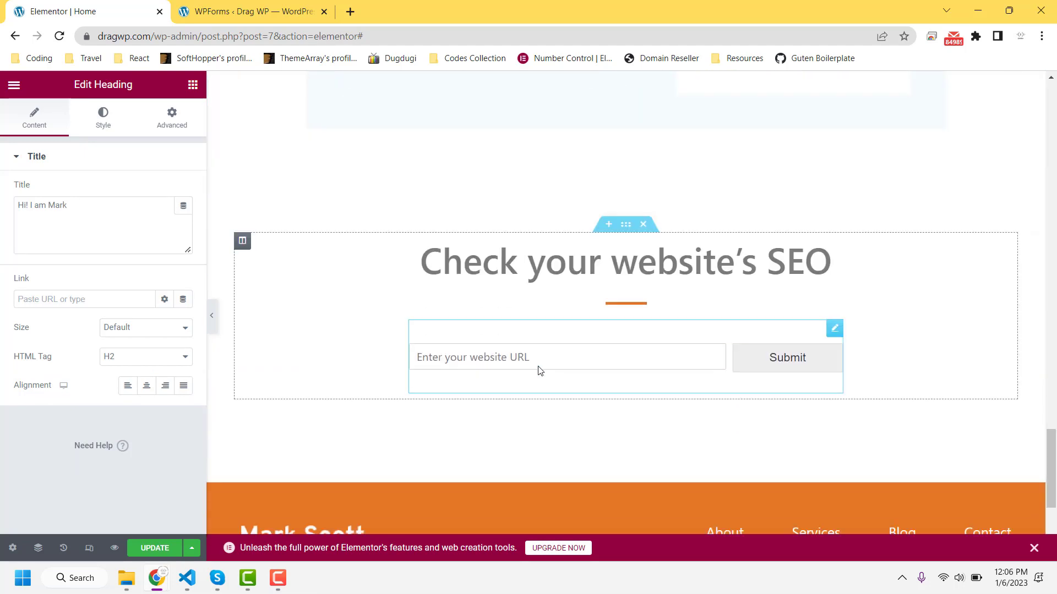
scroll(538, 363, down, 2)
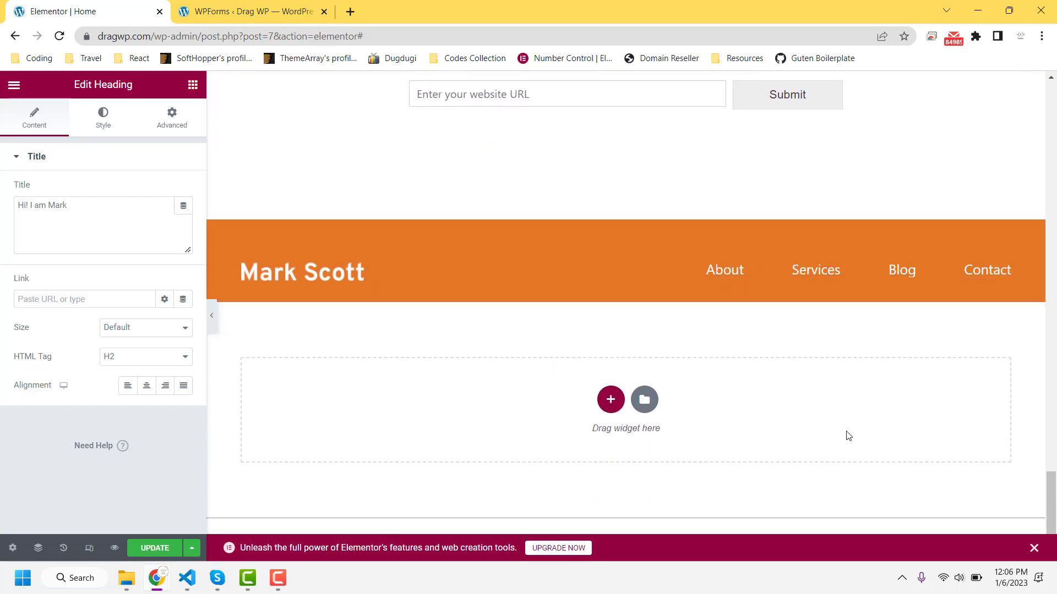
scroll(606, 374, up, 5)
scroll(457, 300, up, 3)
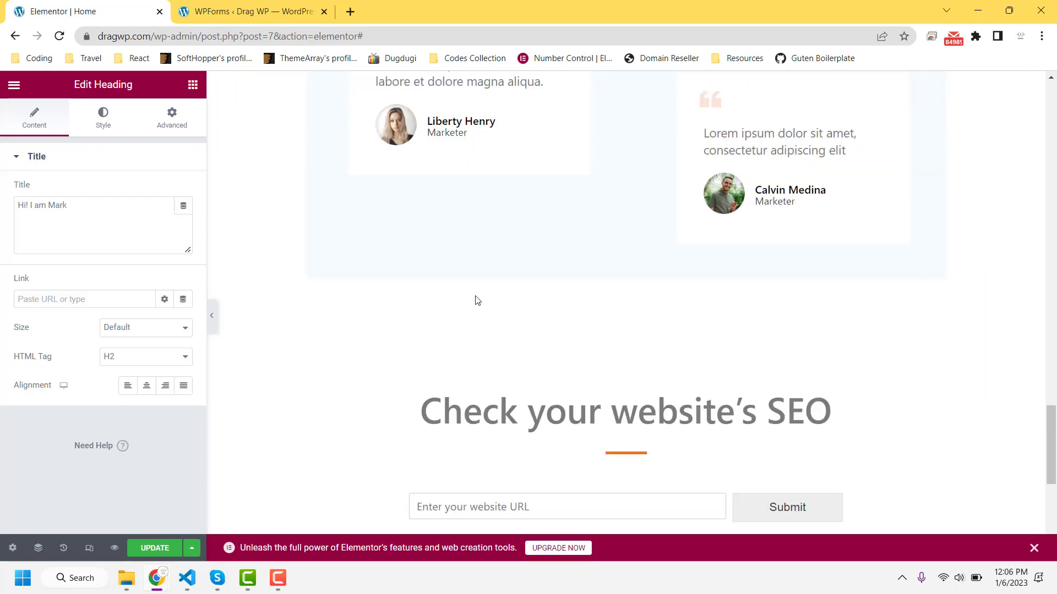
scroll(462, 278, up, 5)
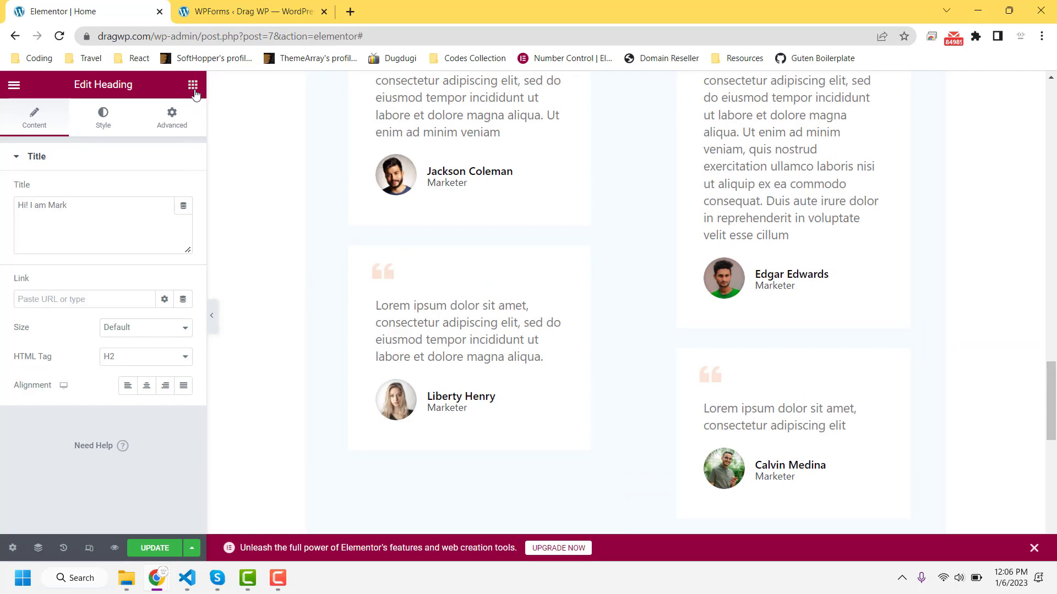
scroll(557, 297, up, 10)
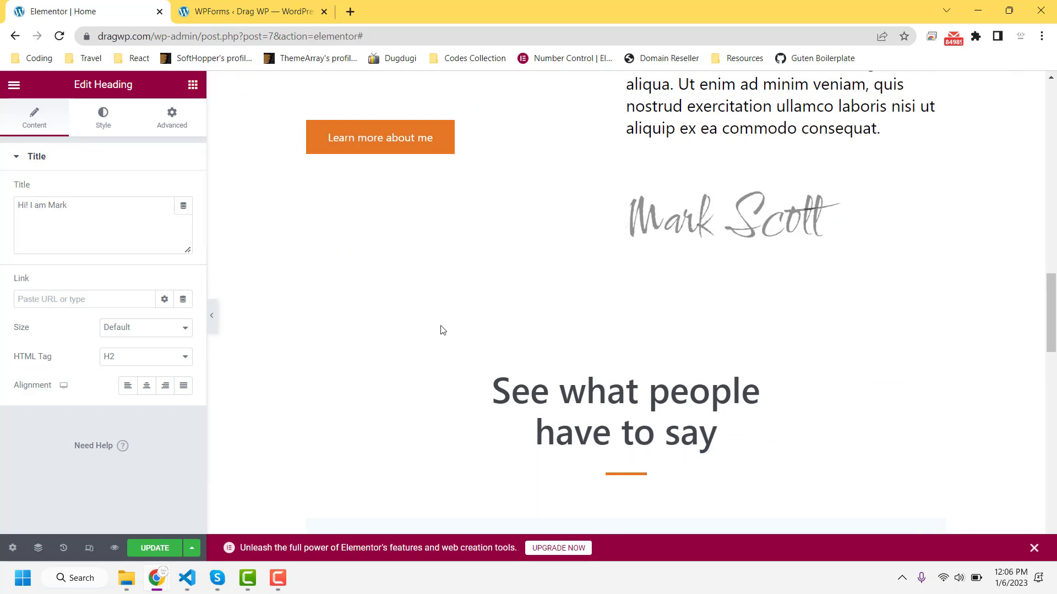
scroll(432, 338, up, 3)
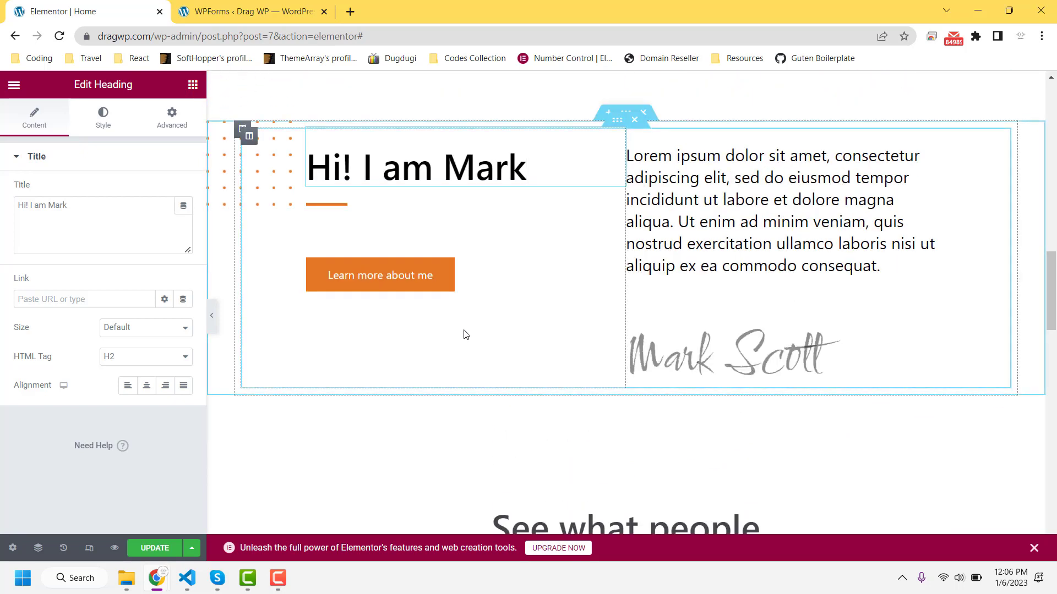